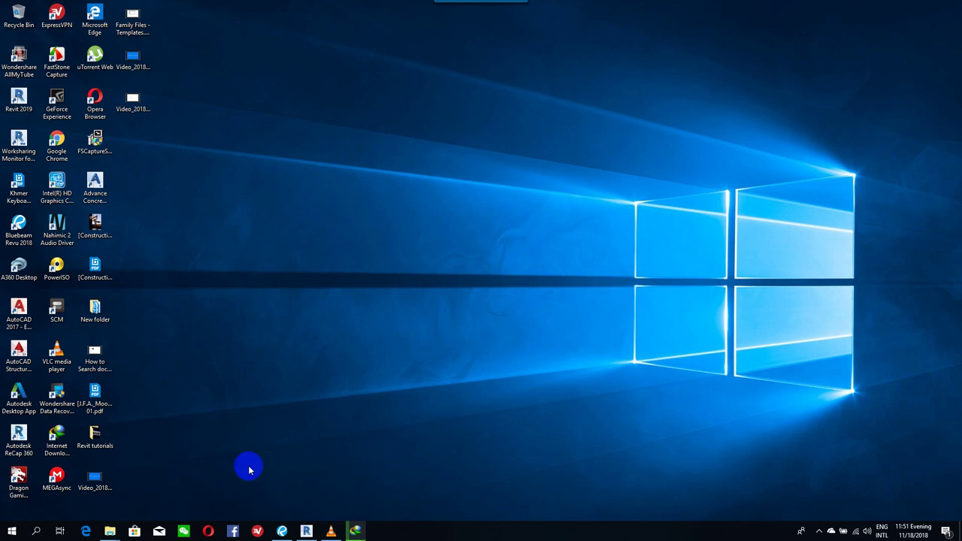
Switch to the open Revit 2019 Project1 window from the Windows taskbar.
{"action": "left_click", "coordinate": [306, 531]}
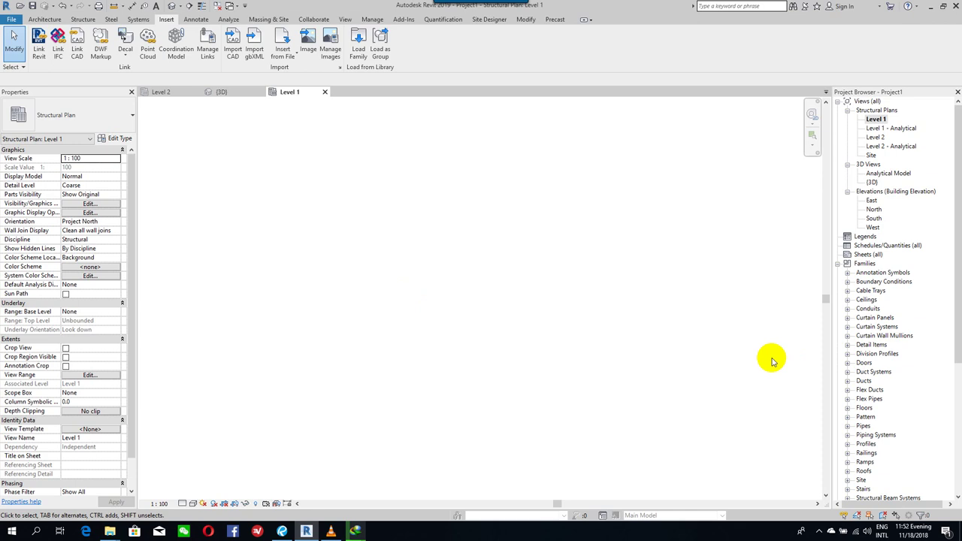
In the Project Browser, collapse Views (all), expand Families and collapse Structural Columns.
{"action": "double_click", "coordinate": [846, 101]}
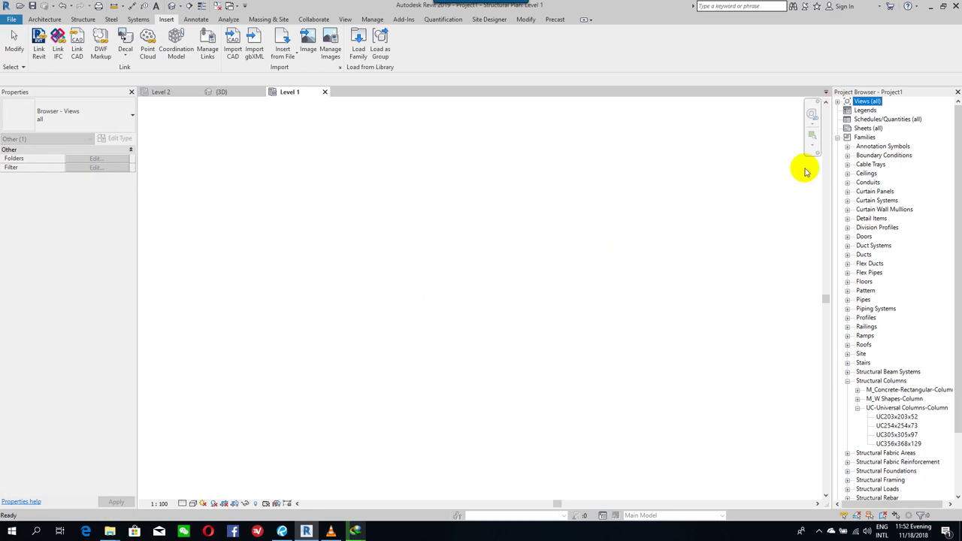
{"action": "left_click", "coordinate": [837, 137]}
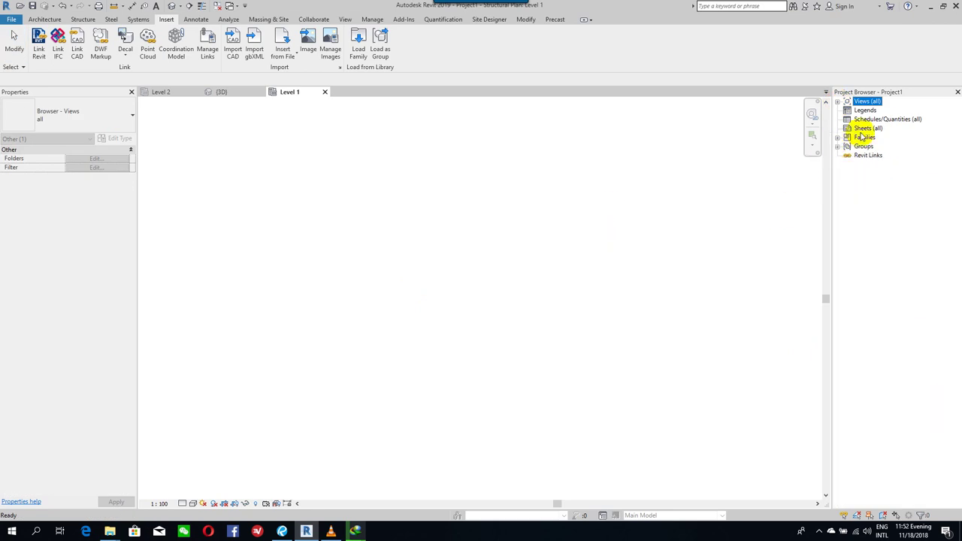
{"action": "left_click", "coordinate": [862, 137]}
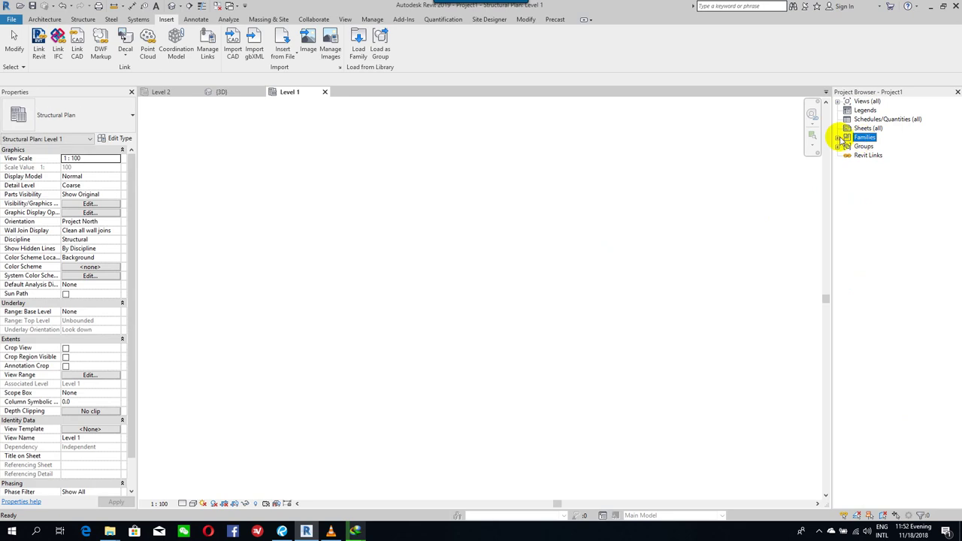
{"action": "left_click", "coordinate": [837, 138]}
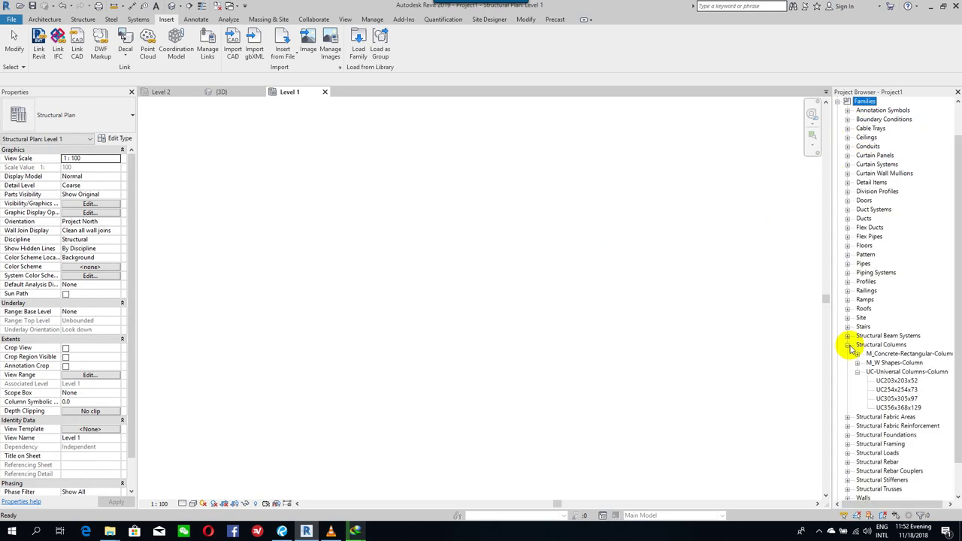
{"action": "left_click", "coordinate": [847, 344]}
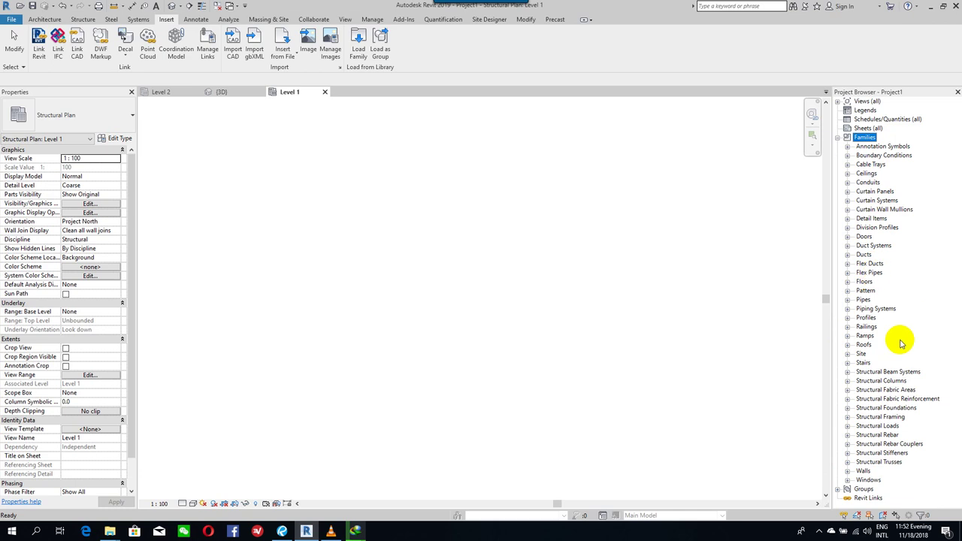
{"action": "left_click", "coordinate": [748, 336]}
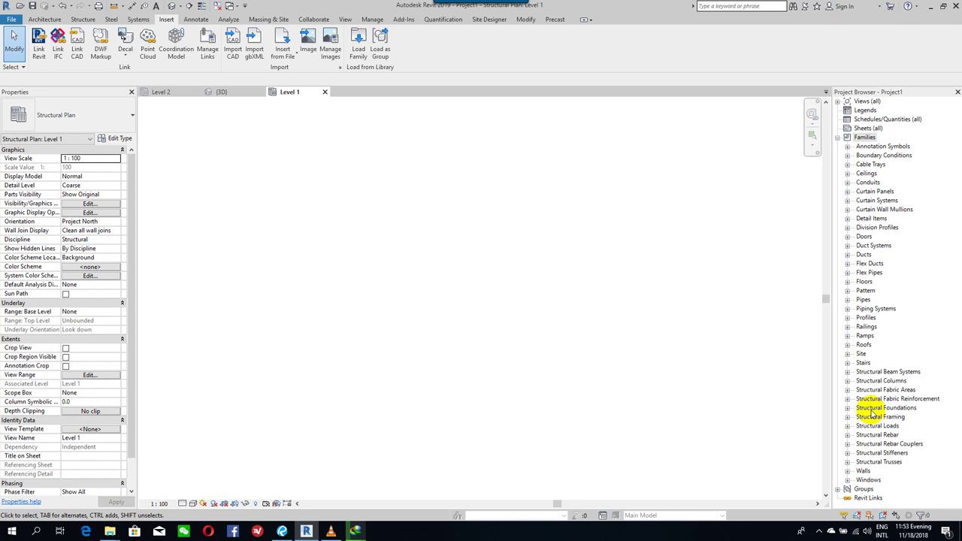
{"action": "left_click", "coordinate": [529, 281]}
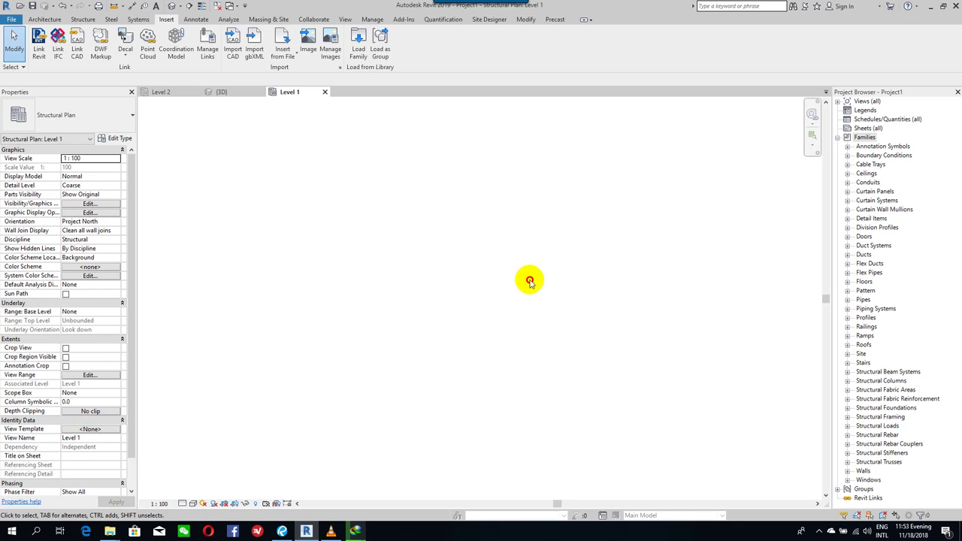
{"action": "left_click", "coordinate": [80, 19]}
{"action": "left_click", "coordinate": [84, 41]}
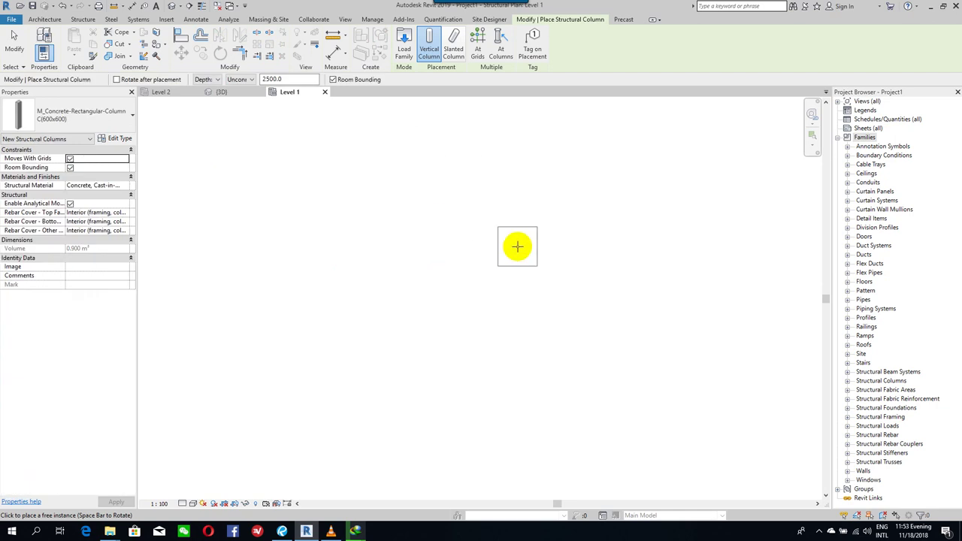
{"action": "left_click", "coordinate": [127, 121]}
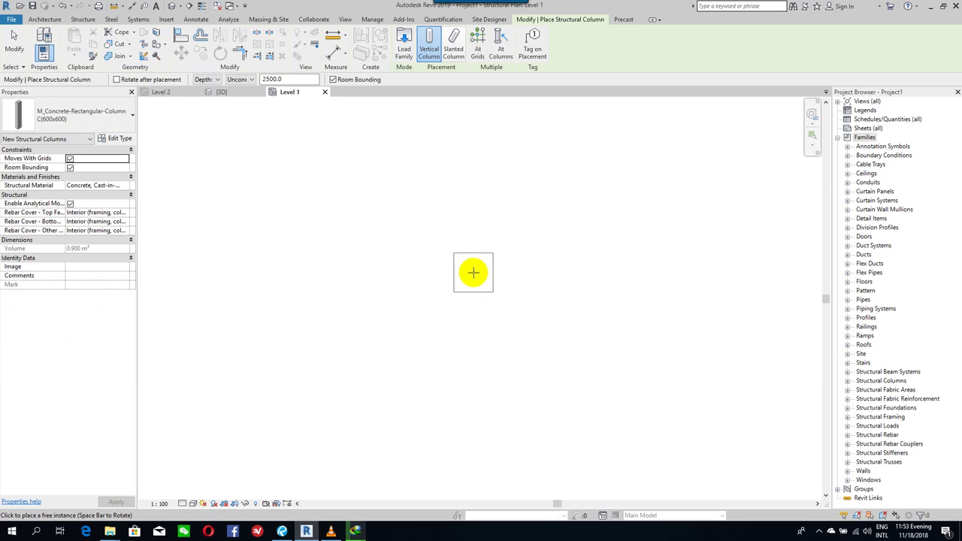
{"action": "key", "text": "Escape"}
{"action": "middle_click_drag", "start_coordinate": [480, 283], "coordinate": [474, 280]}
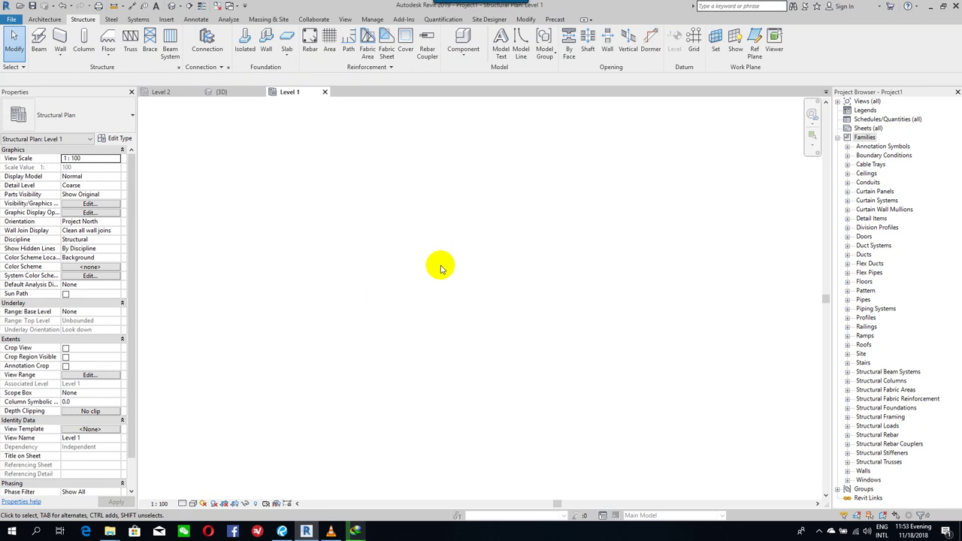
Open Load Family from the Insert tab and go up to the Libraries folder.
{"action": "left_click", "coordinate": [170, 19]}
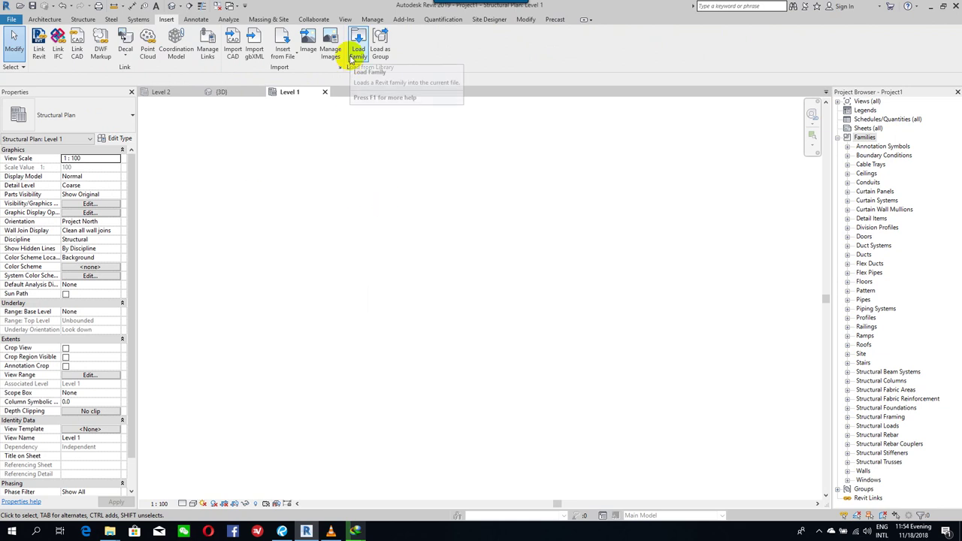
{"action": "left_click", "coordinate": [350, 54]}
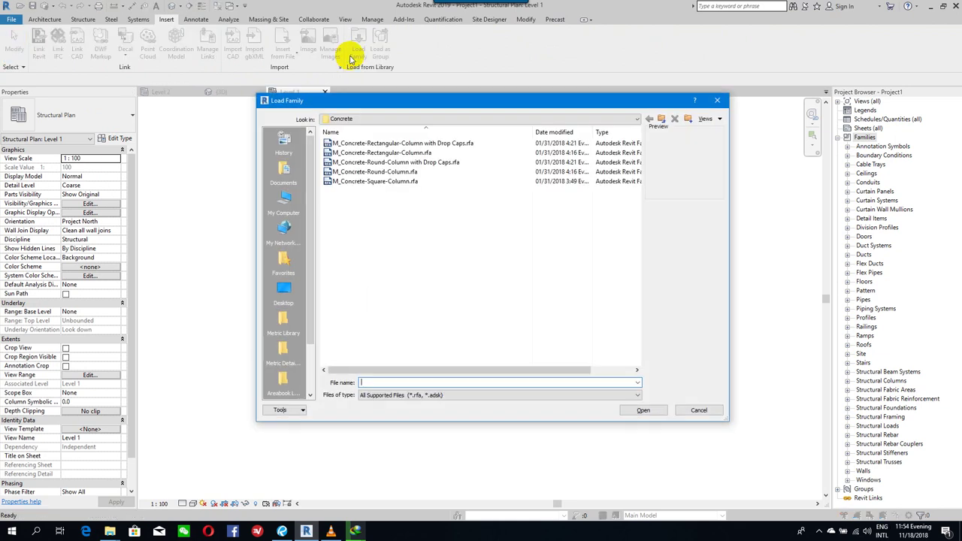
{"action": "left_click", "coordinate": [662, 118]}
{"action": "left_click", "coordinate": [661, 118]}
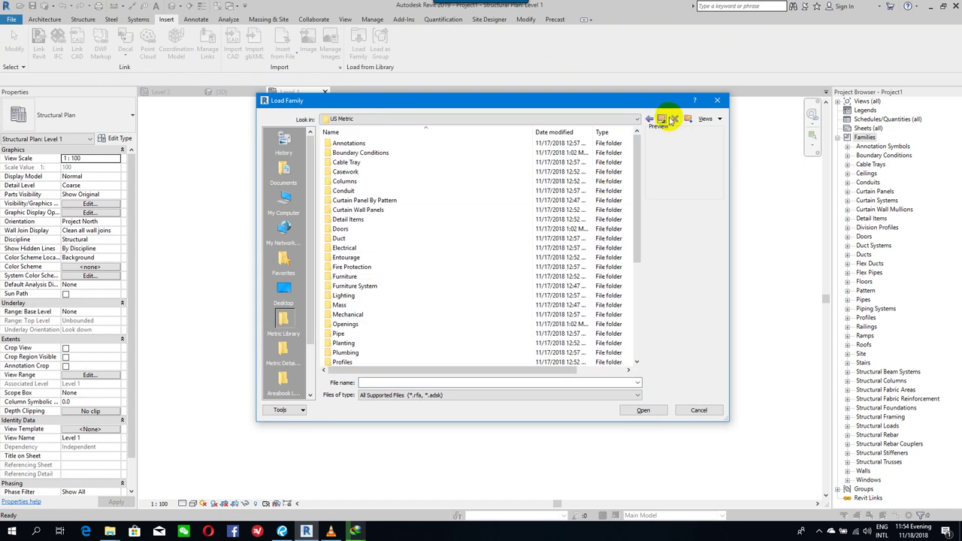
{"action": "left_click", "coordinate": [665, 118]}
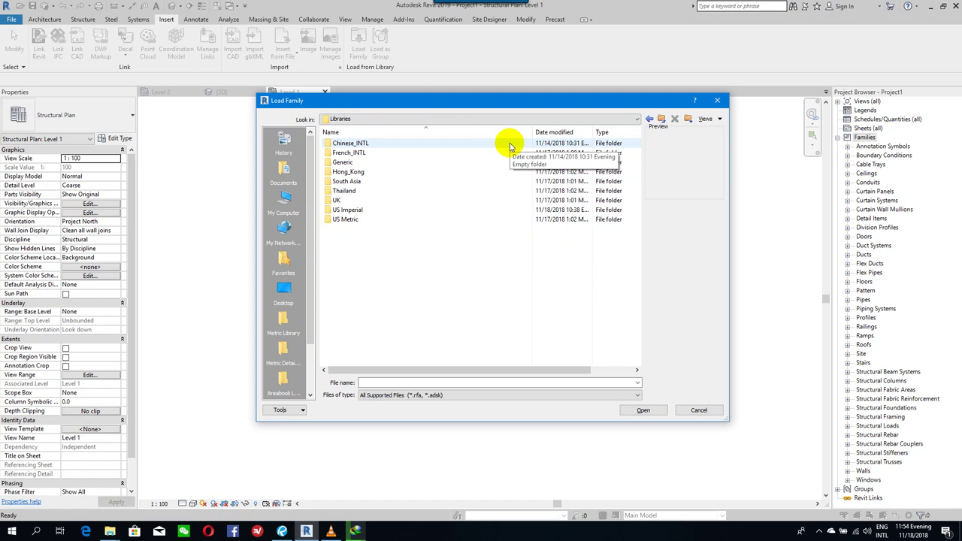
{"action": "left_click", "coordinate": [439, 273]}
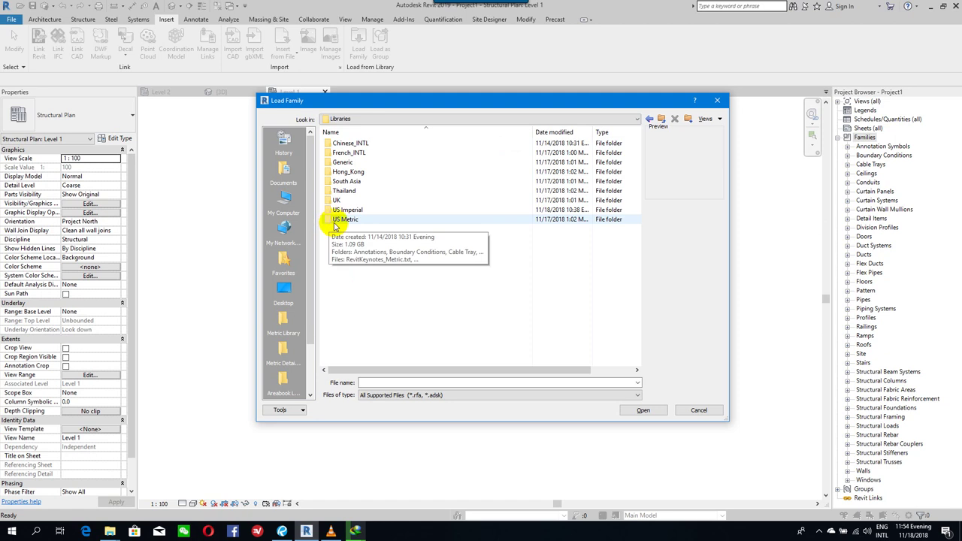
Browse US Metric > Structural Columns > Precast Concrete in the Load Family dialog.
{"action": "mouse_move", "coordinate": [344, 220]}
{"action": "double_click", "coordinate": [335, 221]}
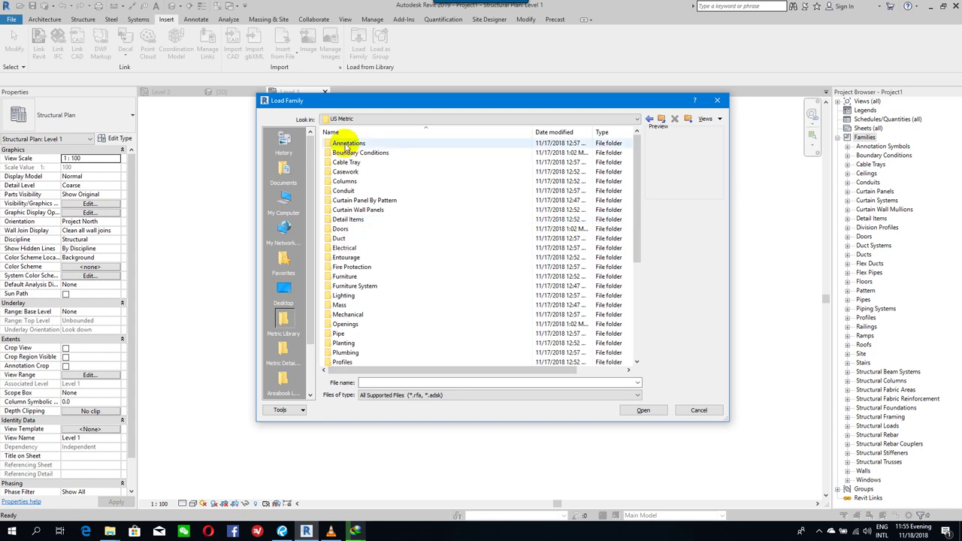
{"action": "scroll", "coordinate": [358, 350], "scroll_direction": "down", "scroll_amount": 6}
{"action": "scroll", "coordinate": [353, 316], "scroll_direction": "up", "scroll_amount": 6}
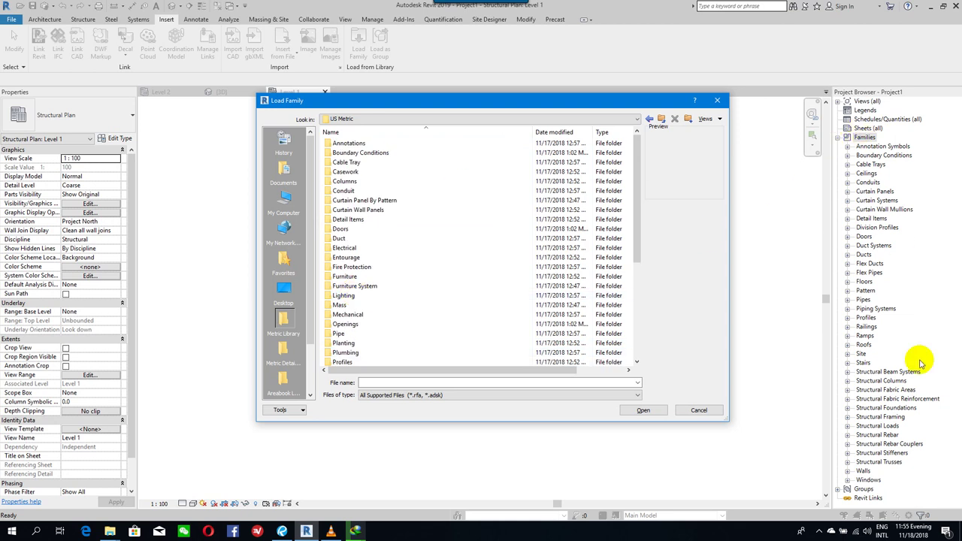
{"action": "scroll", "coordinate": [543, 259], "scroll_direction": "down", "scroll_amount": 6}
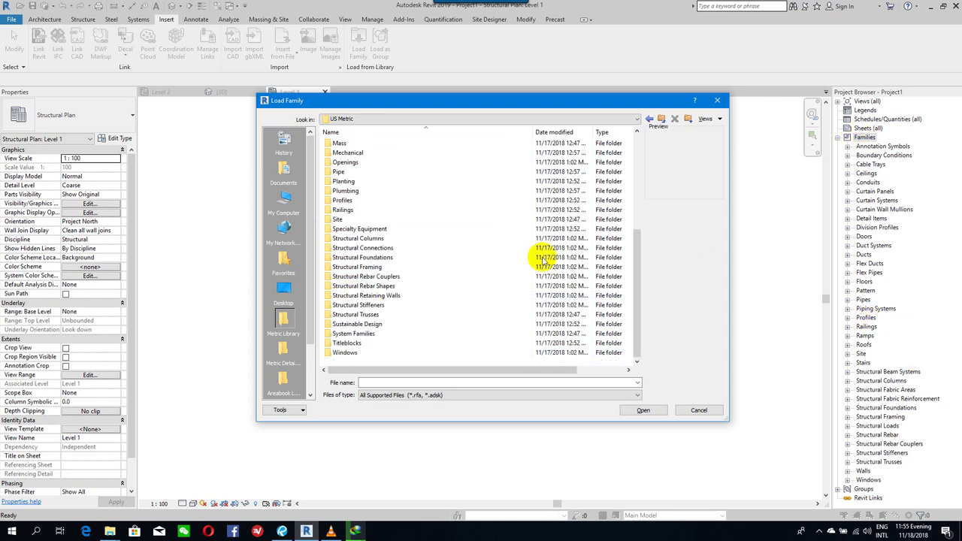
{"action": "scroll", "coordinate": [542, 259], "scroll_direction": "up", "scroll_amount": 6}
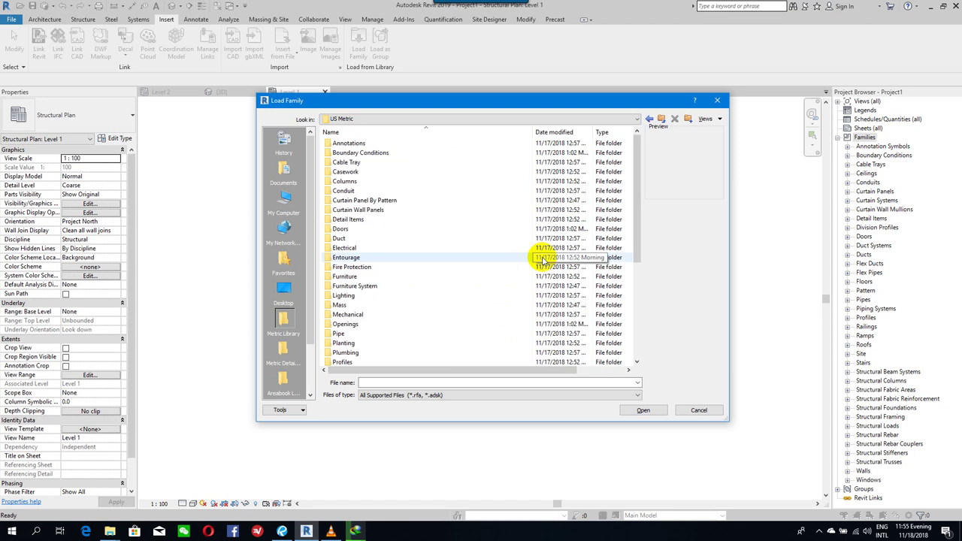
{"action": "scroll", "coordinate": [451, 293], "scroll_direction": "down", "scroll_amount": 3}
{"action": "scroll", "coordinate": [391, 300], "scroll_direction": "down", "scroll_amount": 3}
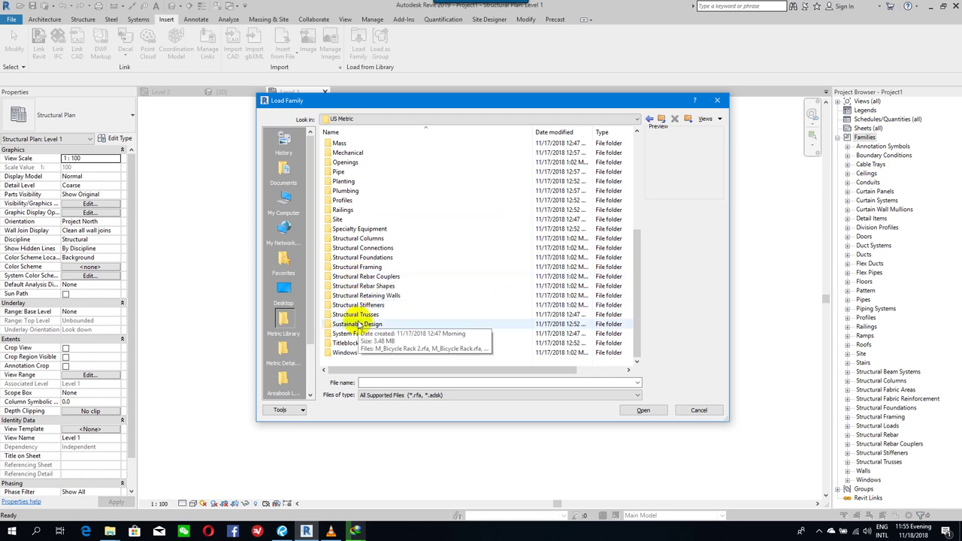
{"action": "double_click", "coordinate": [359, 238]}
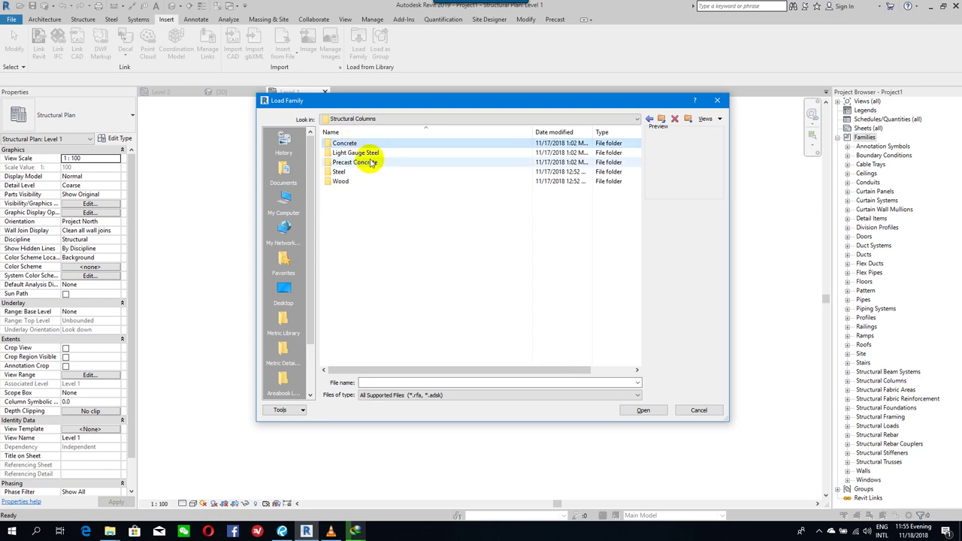
{"action": "left_click", "coordinate": [370, 155]}
{"action": "left_click", "coordinate": [374, 163]}
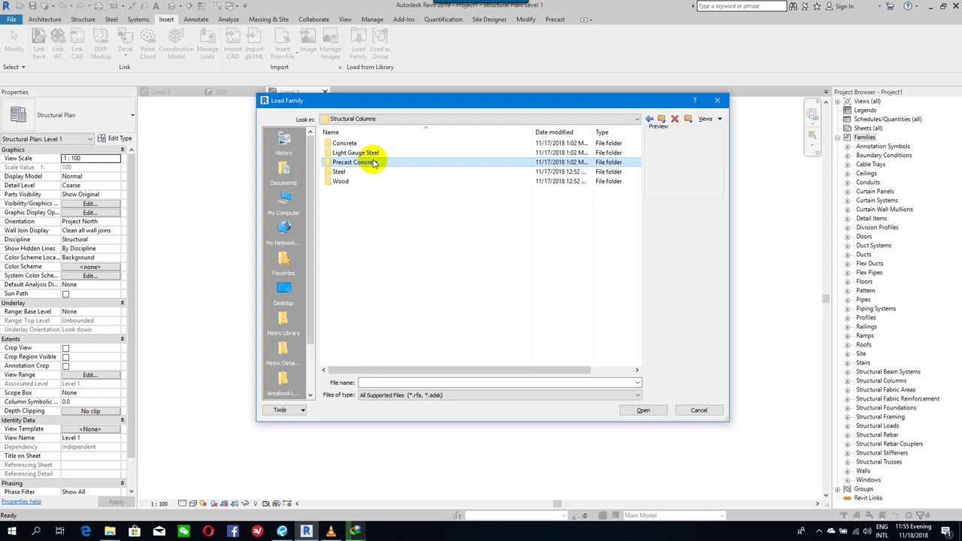
{"action": "mouse_move", "coordinate": [353, 162]}
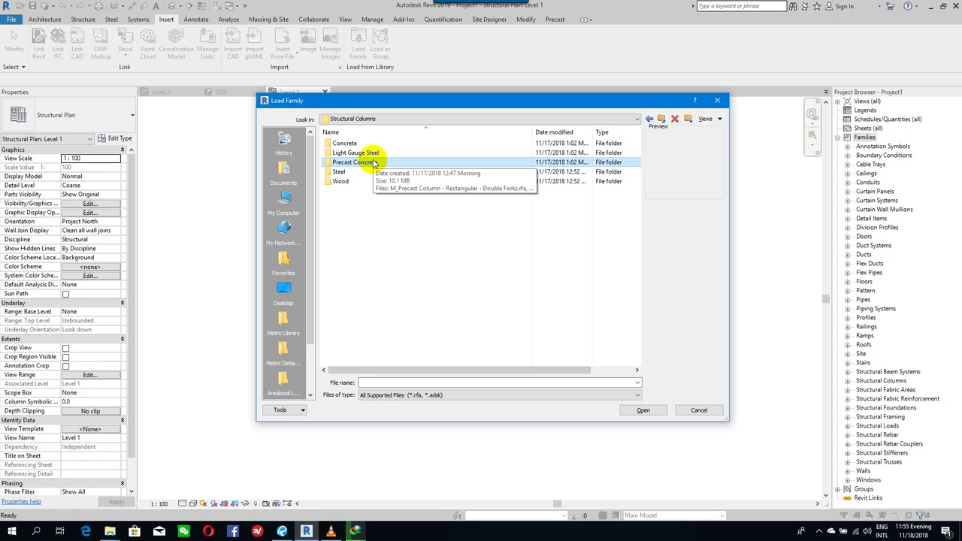
{"action": "double_click", "coordinate": [373, 163]}
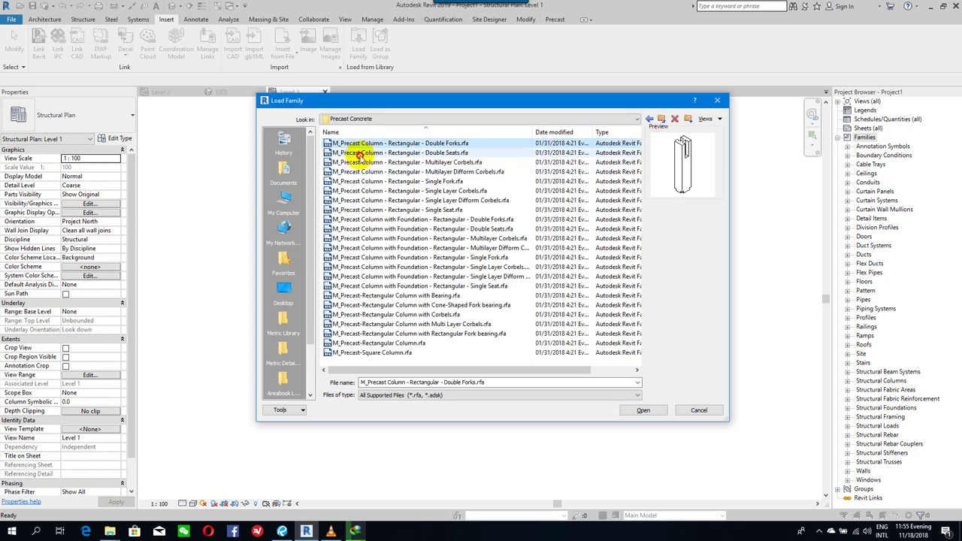
Preview each Precast Concrete column family in turn, then go back up to Structural Columns.
{"action": "left_click", "coordinate": [359, 163]}
{"action": "left_click", "coordinate": [360, 171]}
{"action": "left_click", "coordinate": [362, 182]}
{"action": "left_click", "coordinate": [364, 200]}
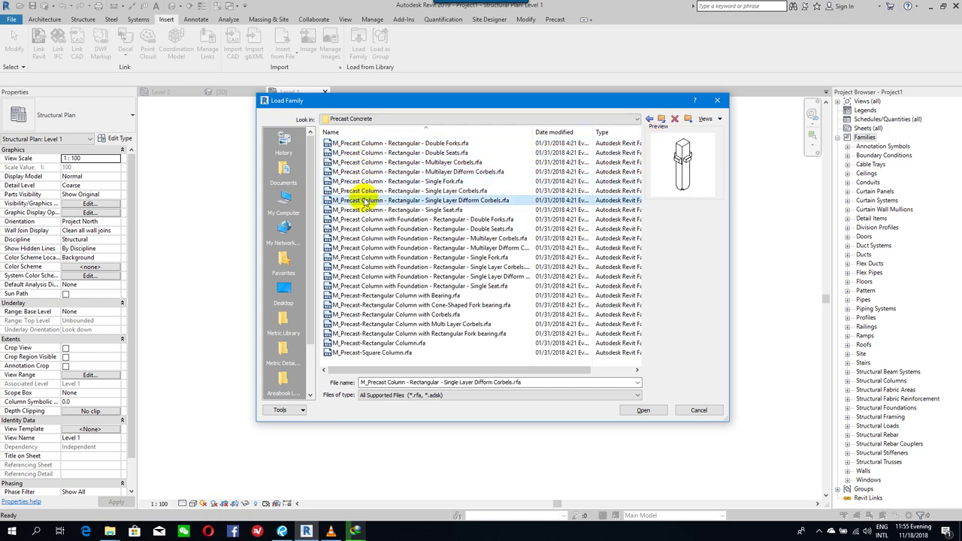
{"action": "left_click", "coordinate": [364, 210]}
{"action": "left_click", "coordinate": [364, 218]}
{"action": "left_click", "coordinate": [365, 228]}
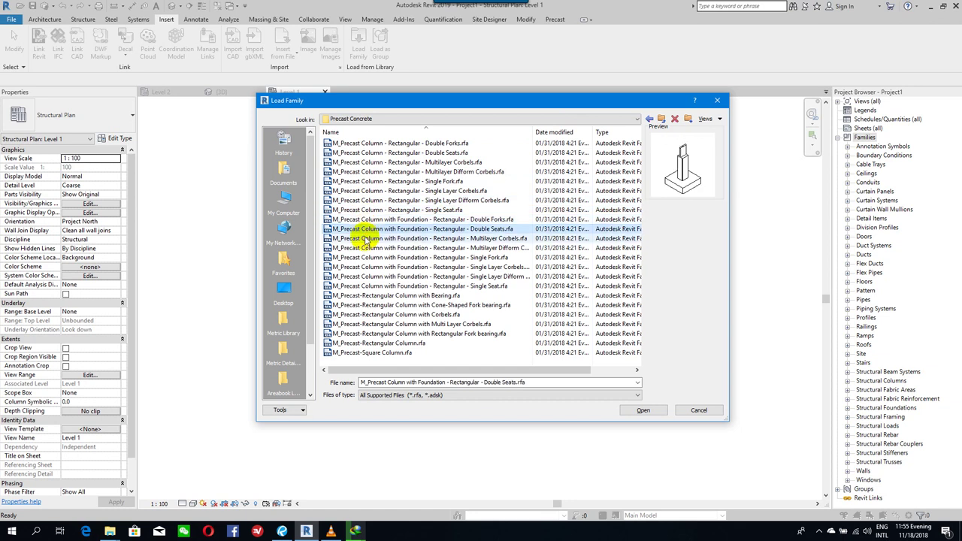
{"action": "left_click", "coordinate": [366, 239]}
{"action": "left_click", "coordinate": [366, 247]}
{"action": "left_click", "coordinate": [366, 257]}
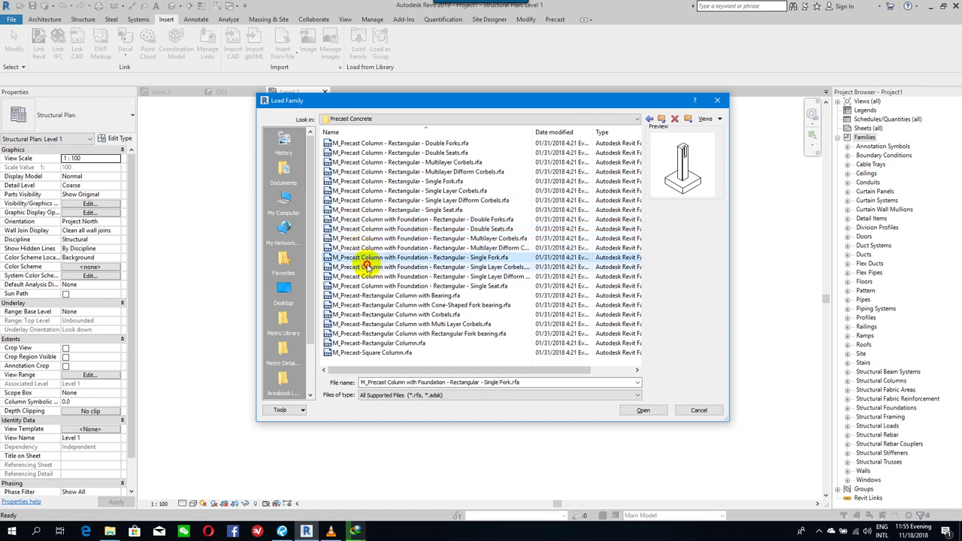
{"action": "left_click", "coordinate": [367, 267]}
{"action": "left_click", "coordinate": [368, 277]}
{"action": "left_click", "coordinate": [368, 286]}
{"action": "left_click", "coordinate": [369, 295]}
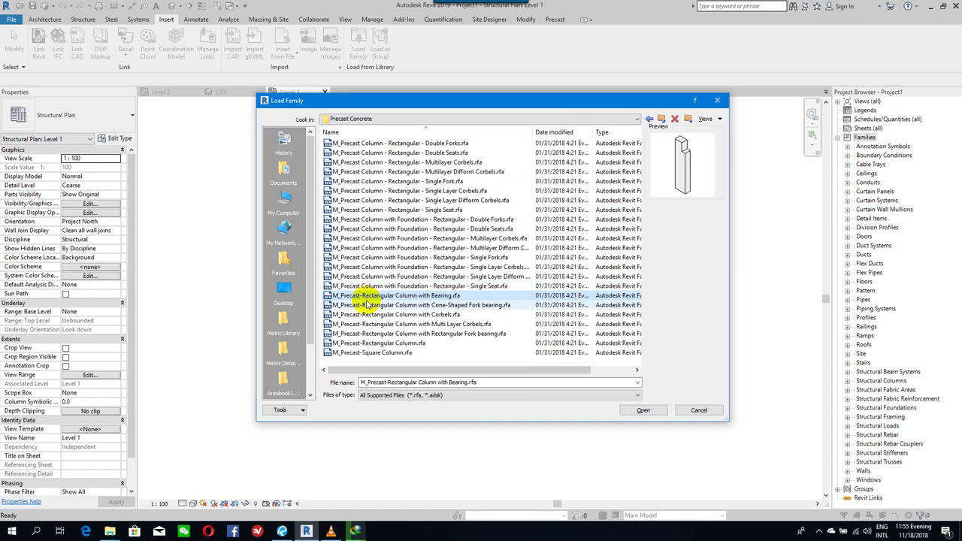
{"action": "left_click", "coordinate": [370, 304]}
{"action": "left_click", "coordinate": [370, 314]}
{"action": "left_click", "coordinate": [369, 323]}
{"action": "left_click", "coordinate": [368, 333]}
{"action": "left_click", "coordinate": [369, 343]}
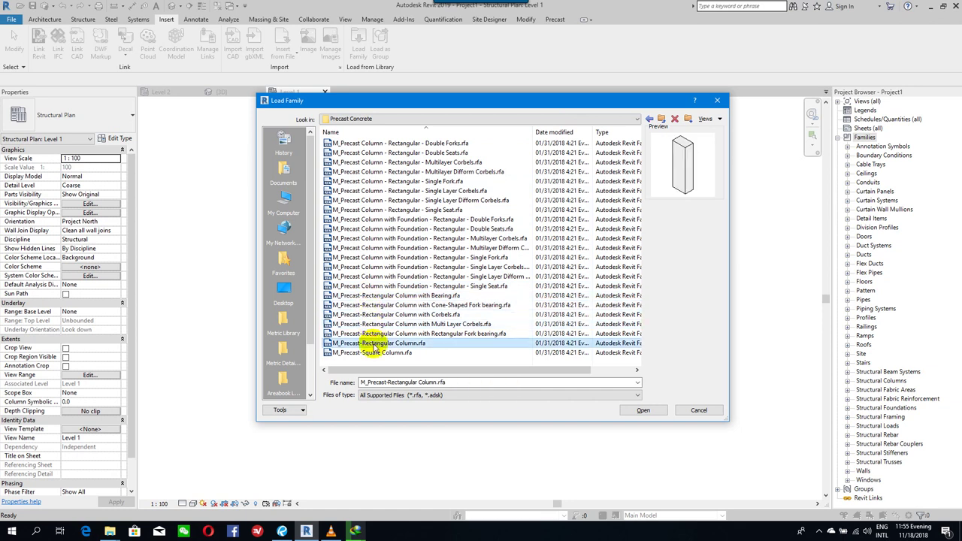
{"action": "left_click", "coordinate": [649, 119]}
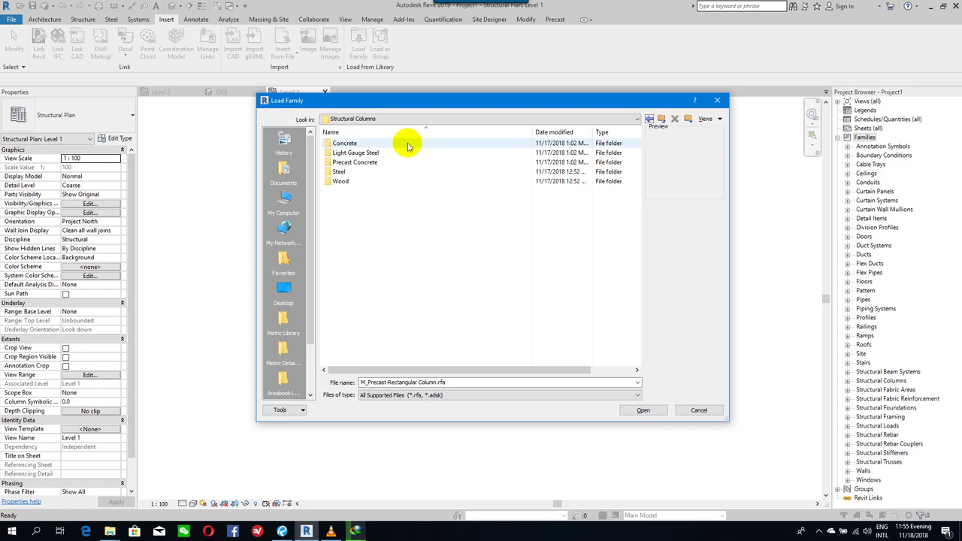
{"action": "mouse_move", "coordinate": [345, 143]}
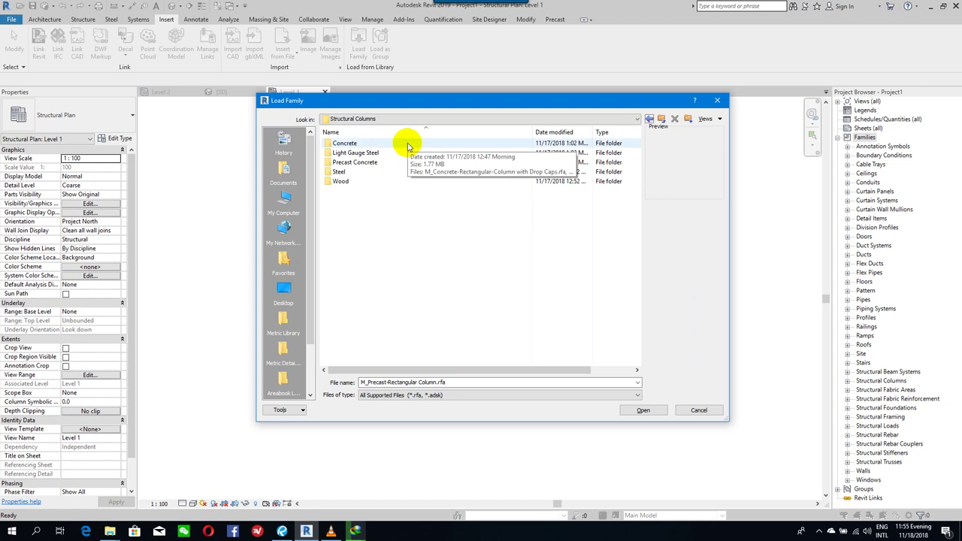
Load M_Concrete-Rectangular-Column.rfa from the Concrete folder and expand Structural Columns in the Project Browser.
{"action": "double_click", "coordinate": [408, 145]}
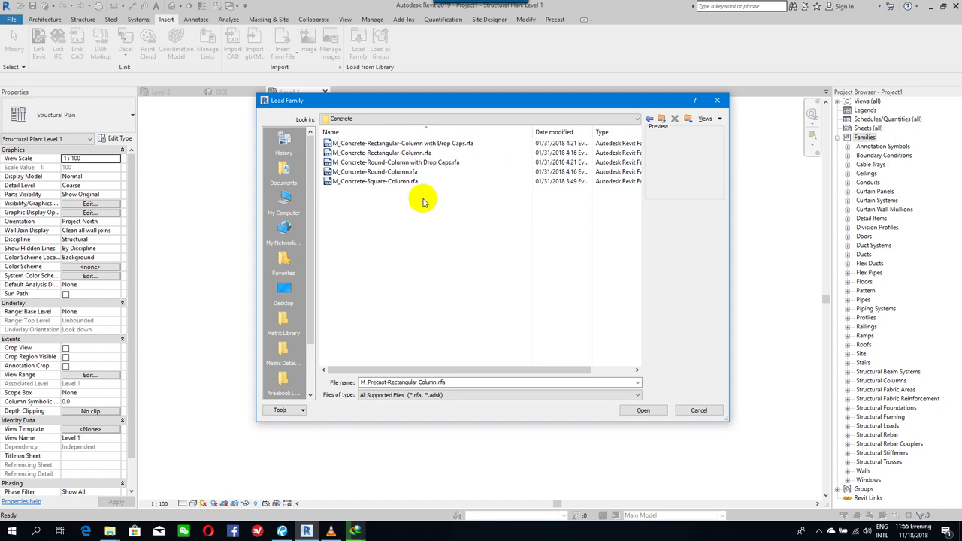
{"action": "left_click", "coordinate": [381, 183]}
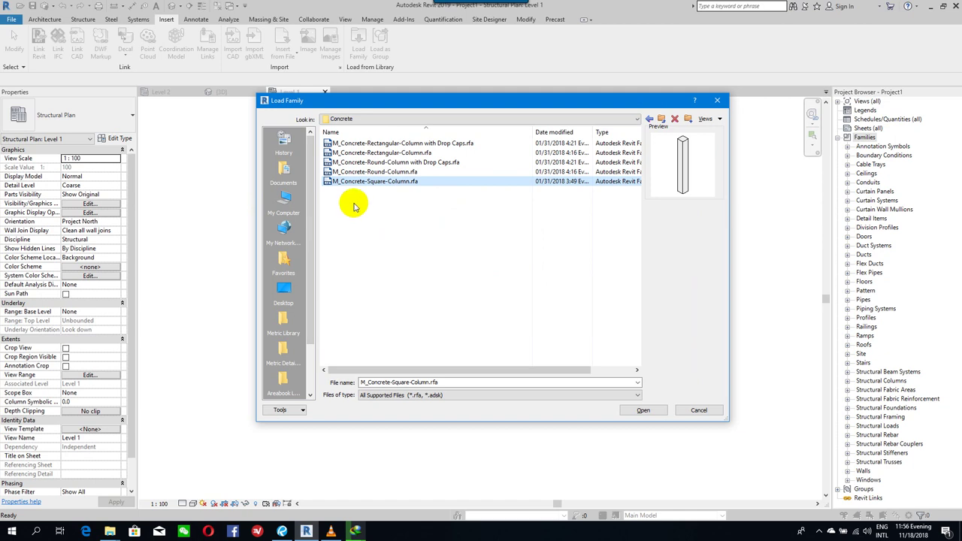
{"action": "left_click", "coordinate": [398, 171]}
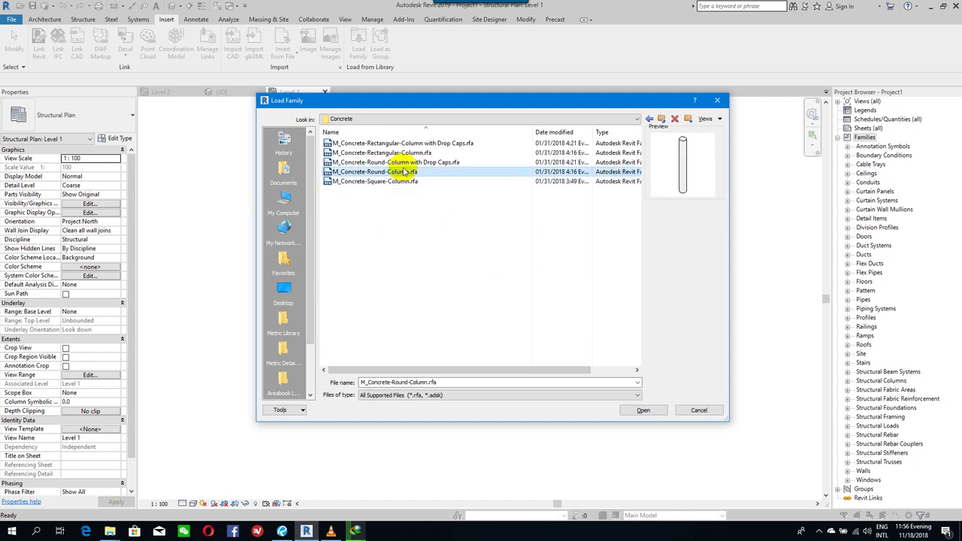
{"action": "left_click", "coordinate": [390, 143]}
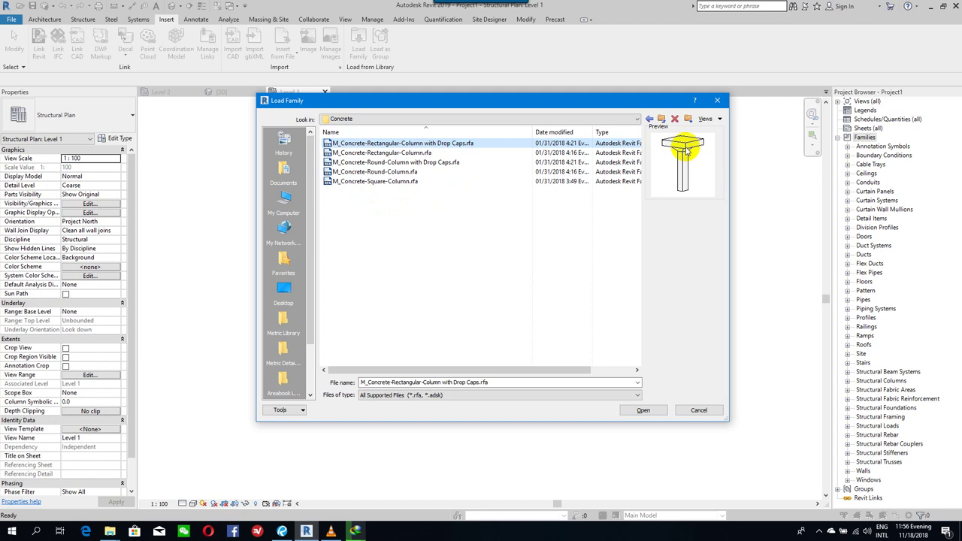
{"action": "left_click", "coordinate": [413, 153]}
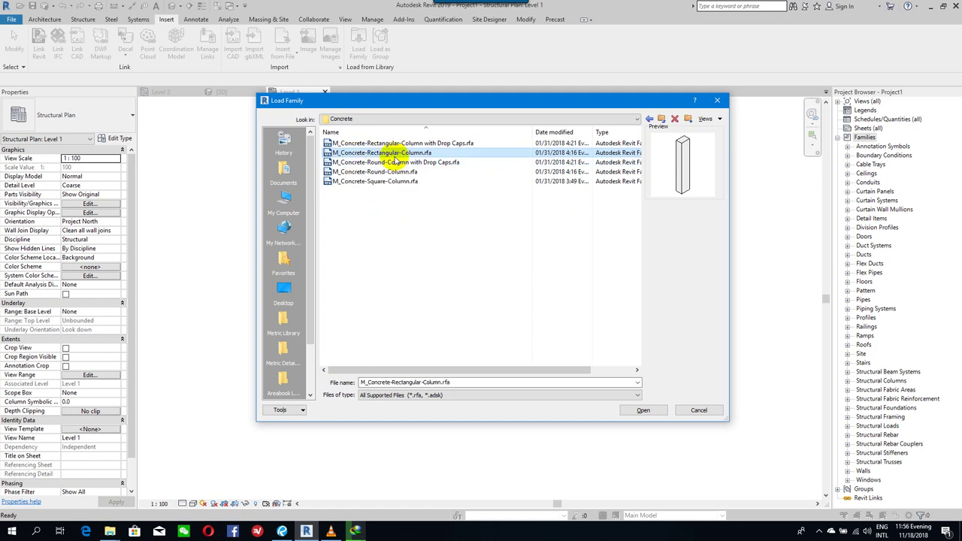
{"action": "mouse_move", "coordinate": [415, 153]}
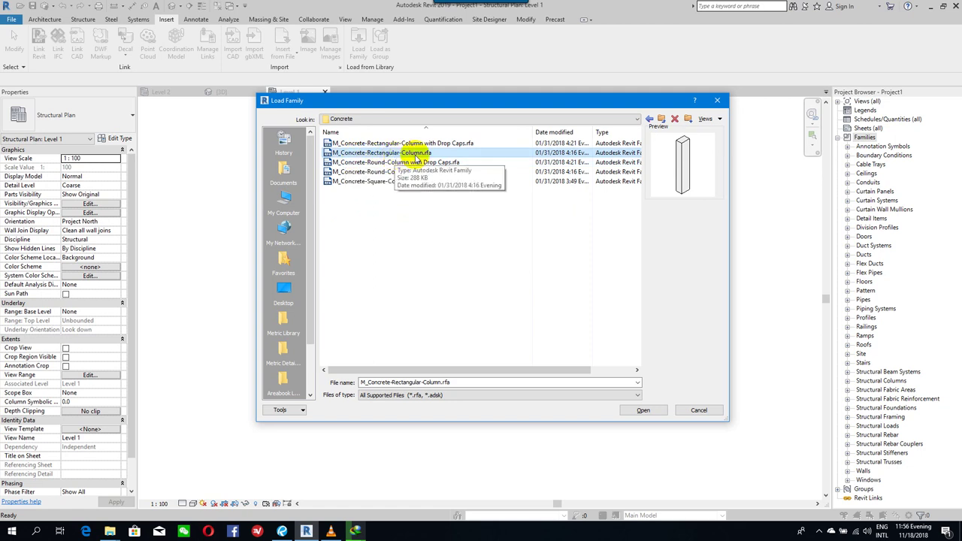
{"action": "double_click", "coordinate": [416, 153]}
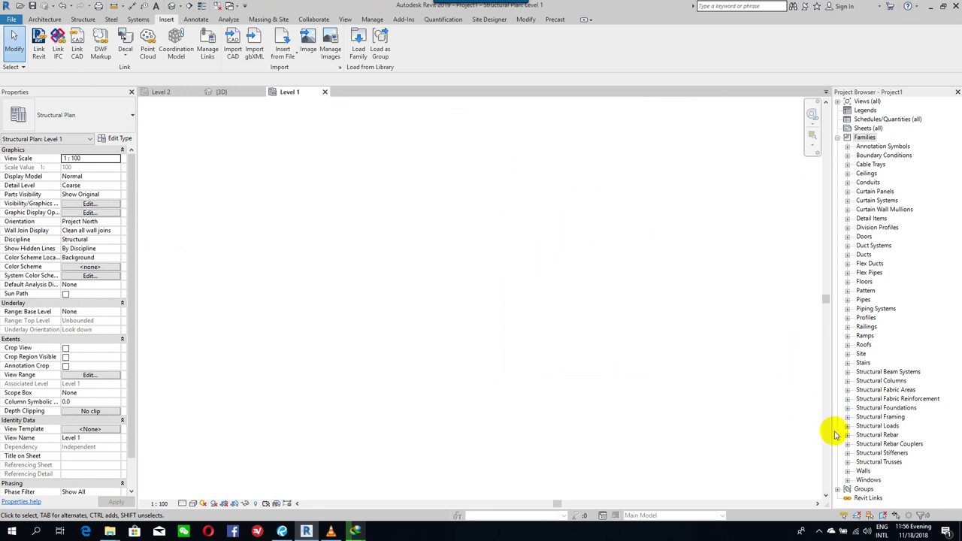
{"action": "left_click", "coordinate": [848, 381]}
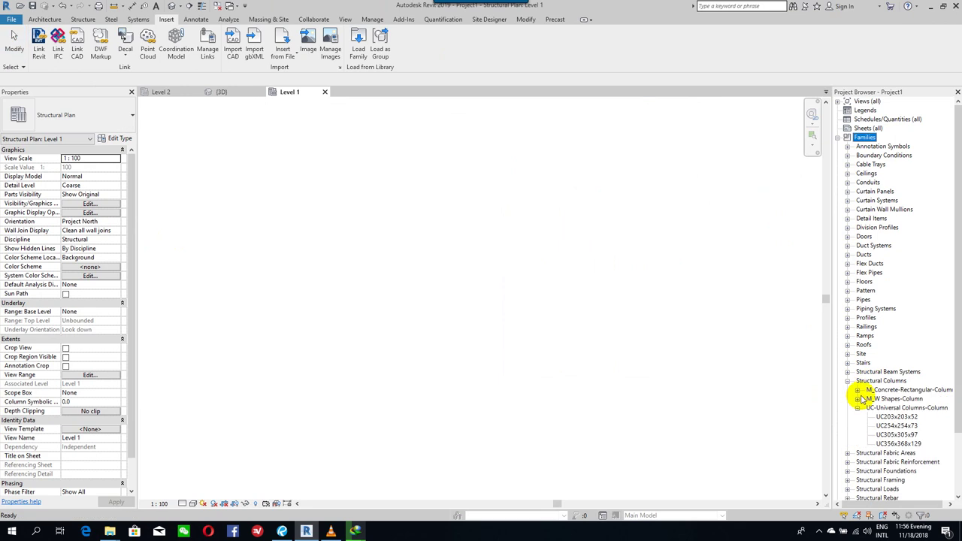
Expand M_Concrete-Rectangular-Column and check the 300 x 450mm and 450 x 600mm type properties.
{"action": "scroll", "coordinate": [864, 398], "scroll_direction": "down", "scroll_amount": 1}
{"action": "scroll", "coordinate": [834, 353], "scroll_direction": "down", "scroll_amount": 1}
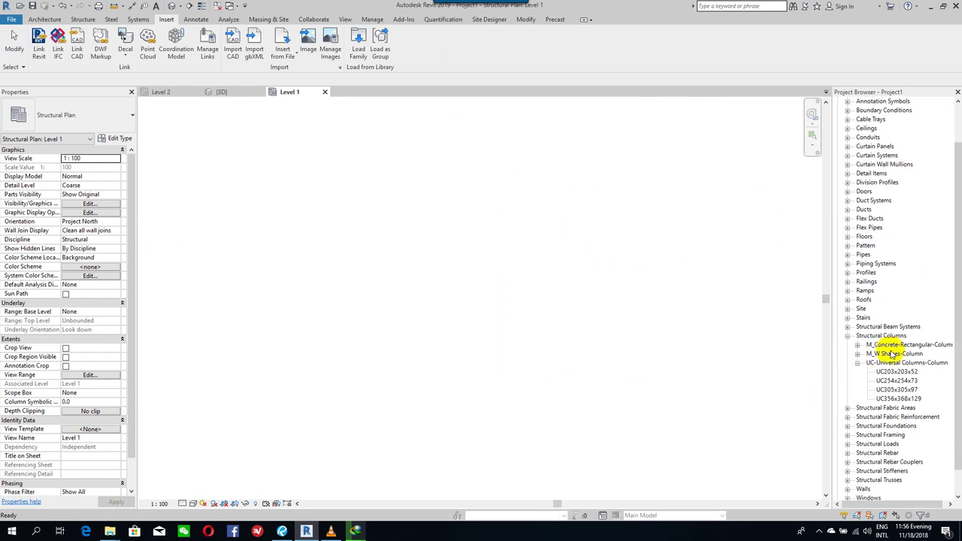
{"action": "scroll", "coordinate": [864, 346], "scroll_direction": "up", "scroll_amount": 2}
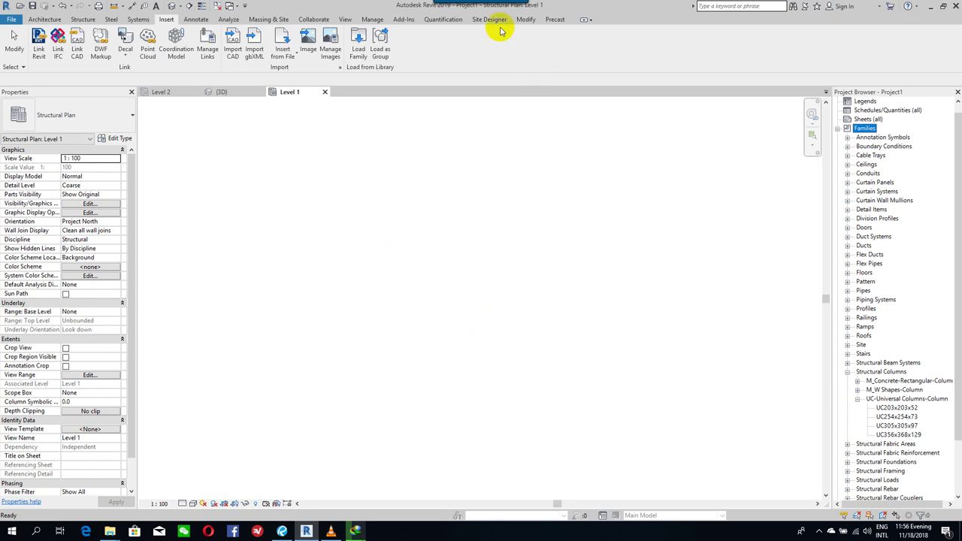
{"action": "left_click", "coordinate": [857, 381]}
{"action": "left_click", "coordinate": [888, 389]}
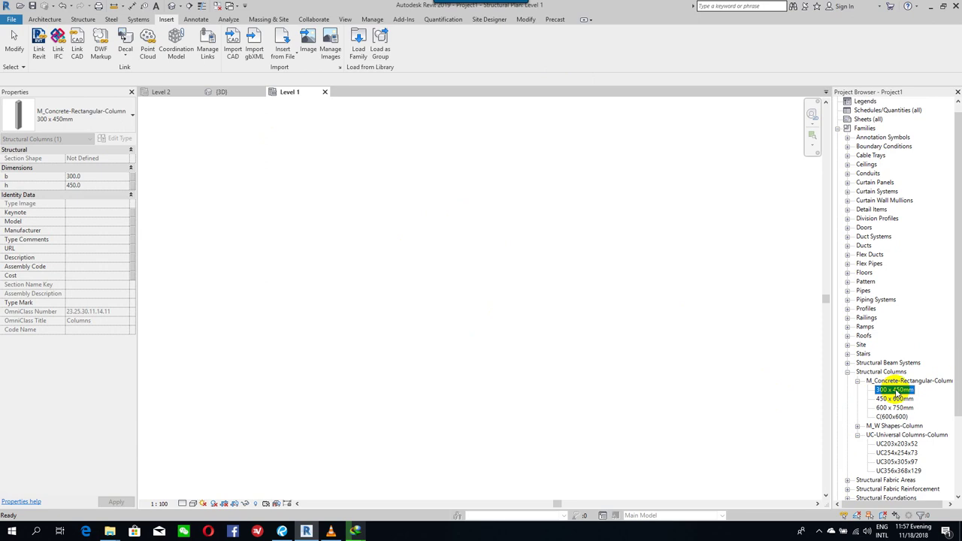
{"action": "left_click", "coordinate": [887, 398]}
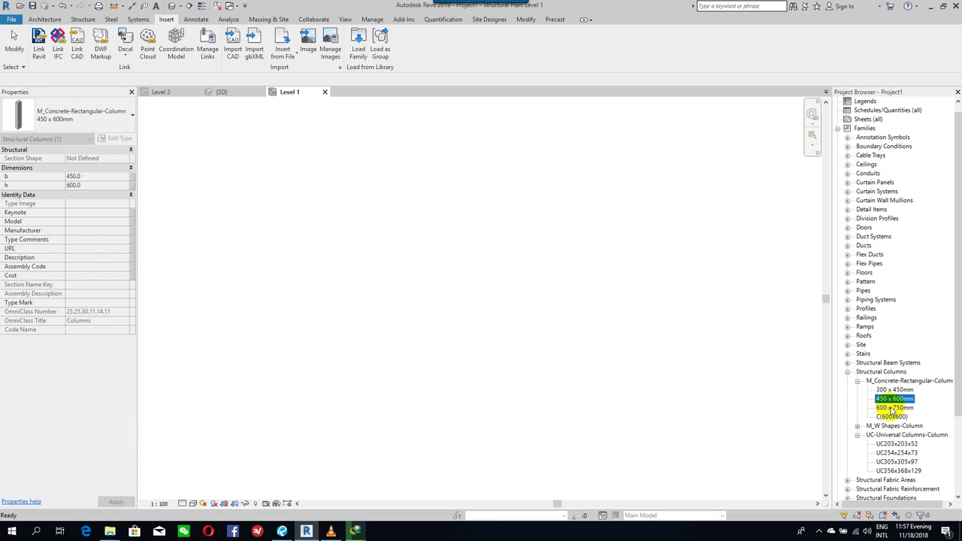
{"action": "left_click", "coordinate": [628, 362]}
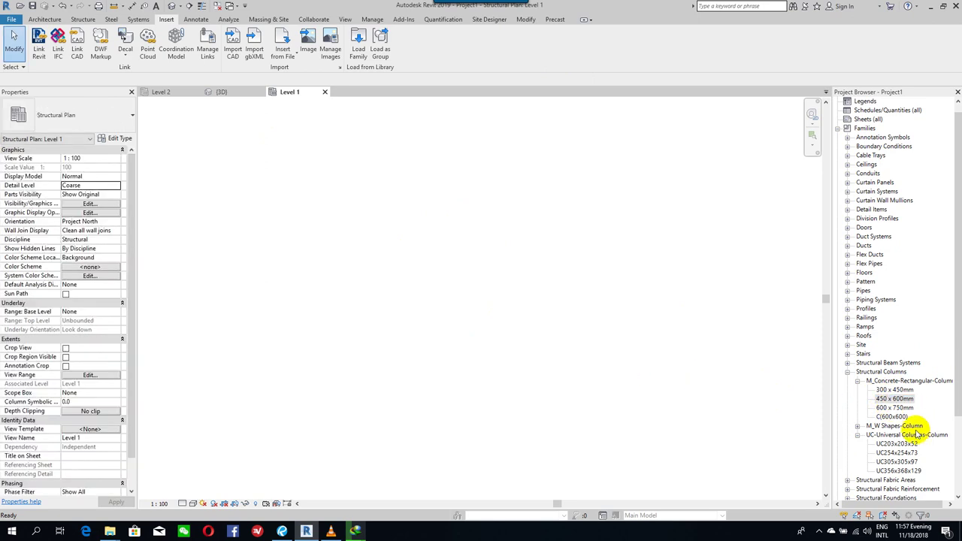
{"action": "scroll", "coordinate": [917, 434], "scroll_direction": "down", "scroll_amount": 1}
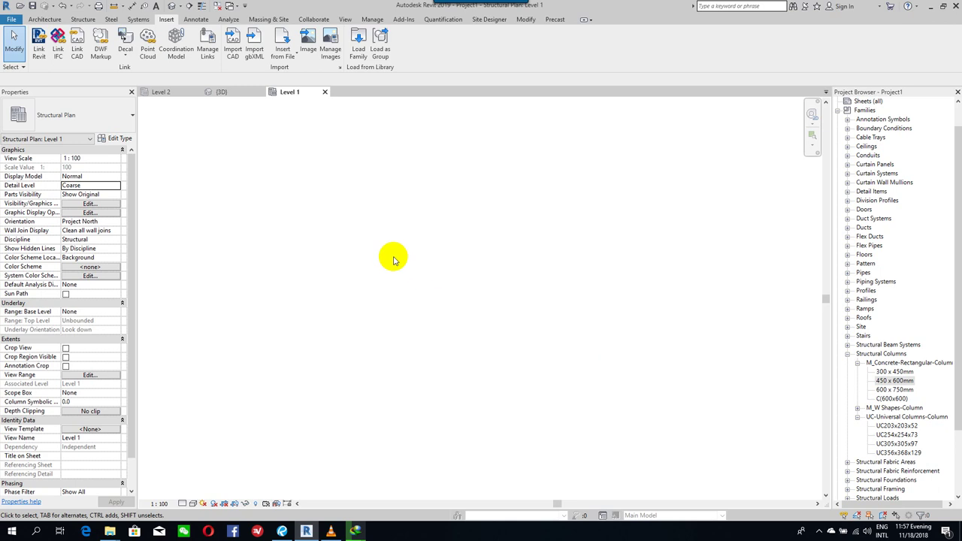
Start the structural Column tool with the M_Concrete-Rectangular-Column 450 x 600mm type selected.
{"action": "left_click", "coordinate": [80, 19]}
{"action": "left_click", "coordinate": [82, 37]}
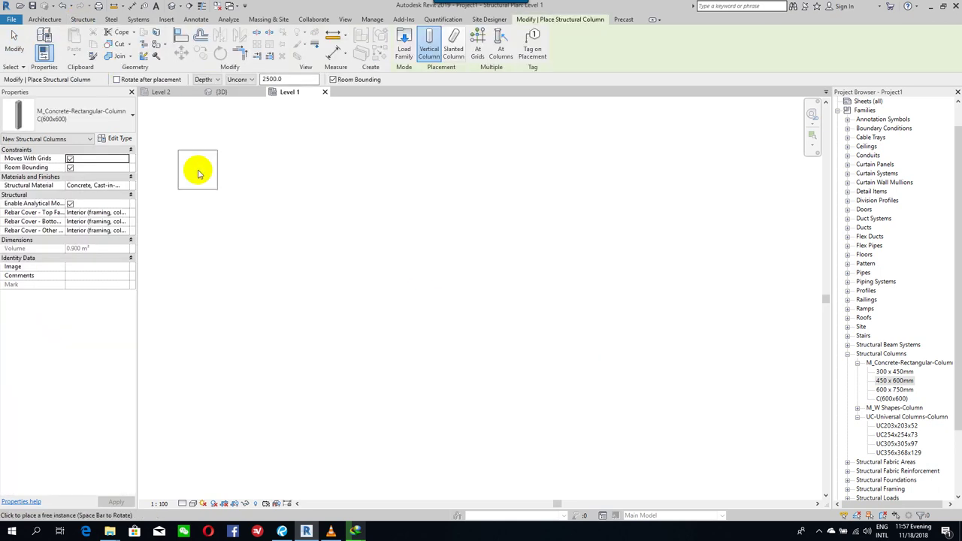
{"action": "left_click", "coordinate": [80, 113]}
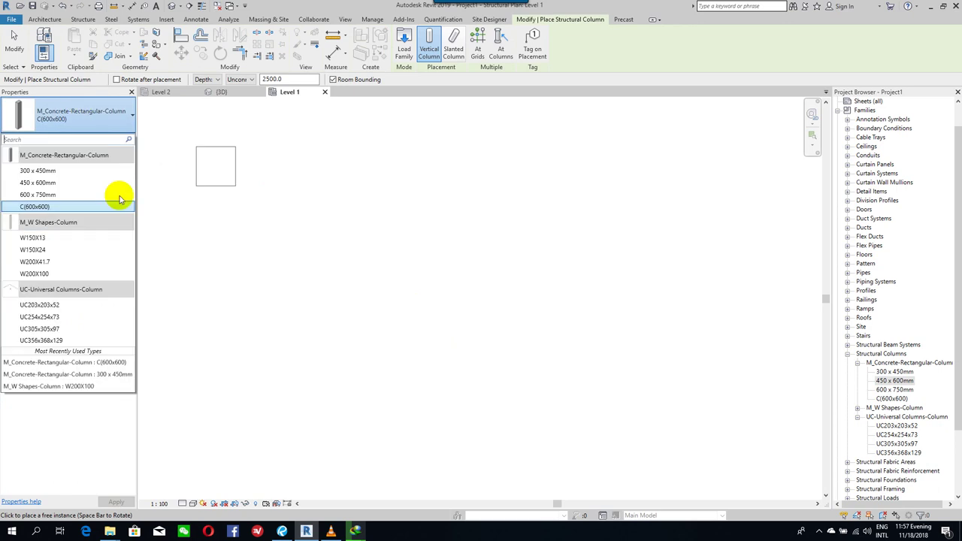
{"action": "left_click", "coordinate": [36, 185]}
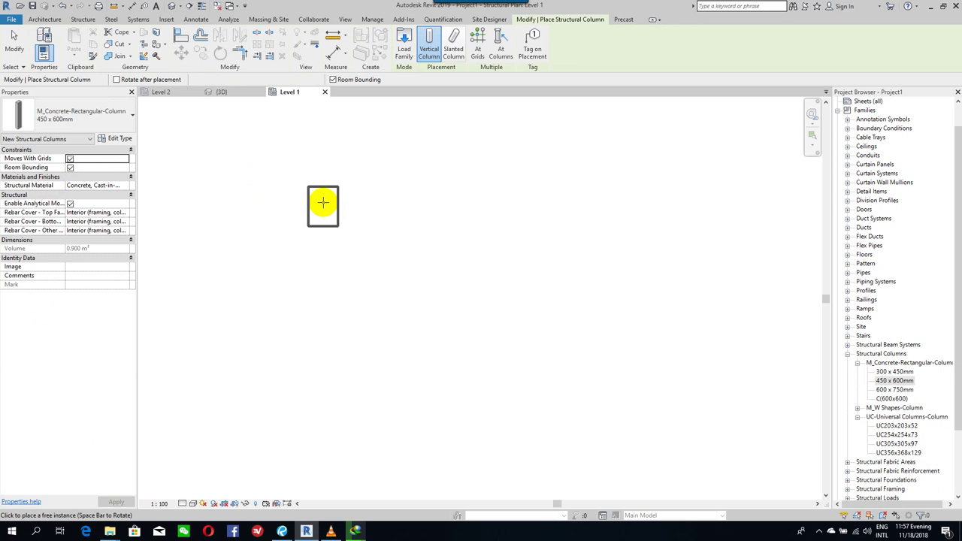
{"action": "left_click", "coordinate": [593, 198]}
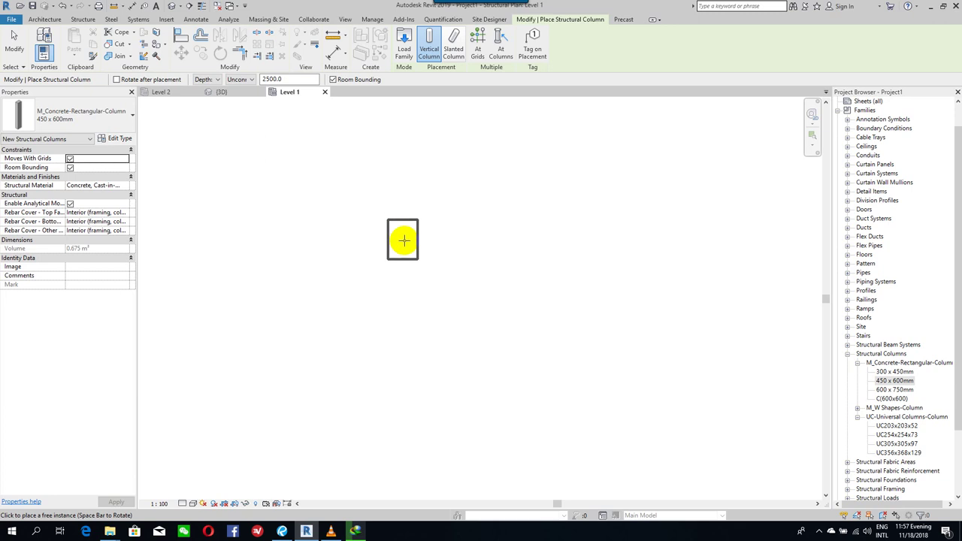
Duplicate the 450 x 600mm type as C1(450X550) with b 450 and h 550.
{"action": "left_click", "coordinate": [114, 139]}
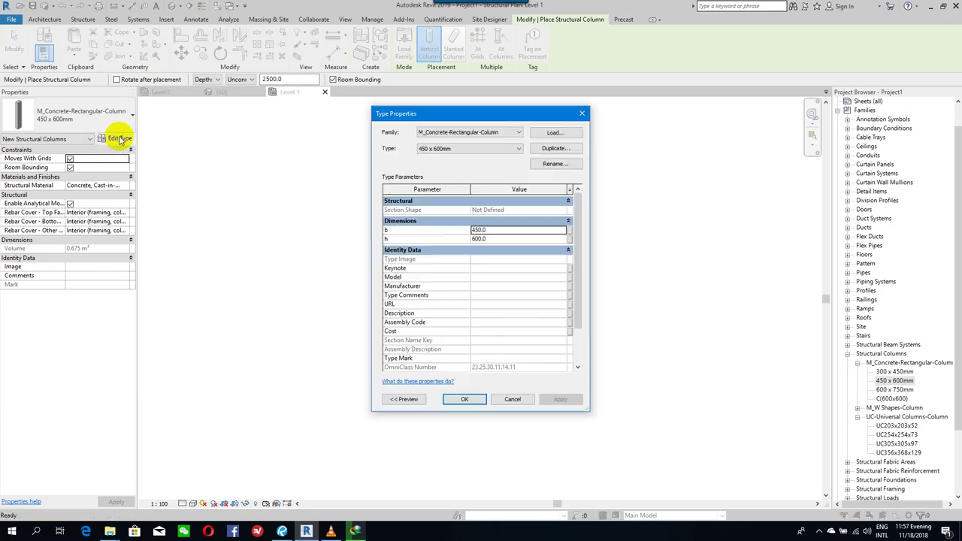
{"action": "left_click", "coordinate": [547, 149]}
{"action": "type", "text": "C1(450X550)"}
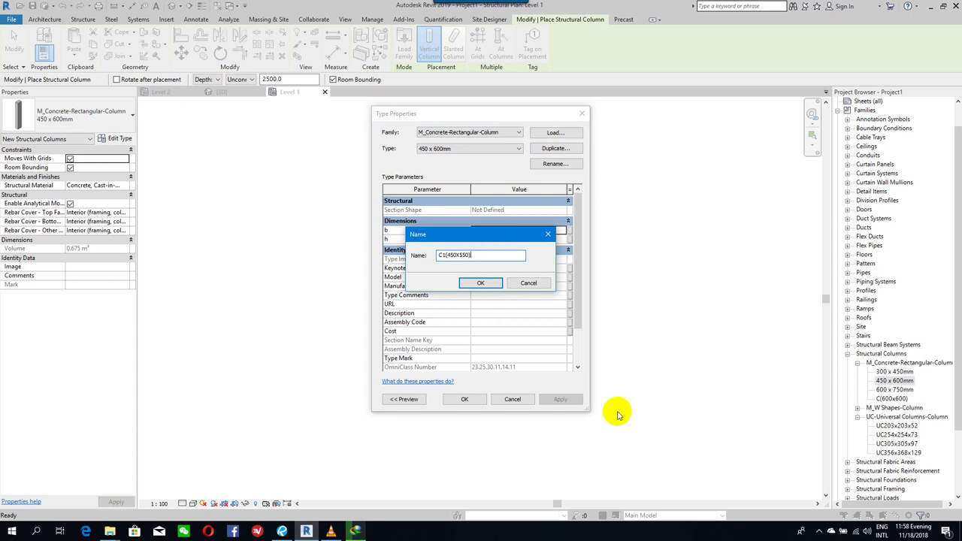
{"action": "left_click", "coordinate": [472, 283]}
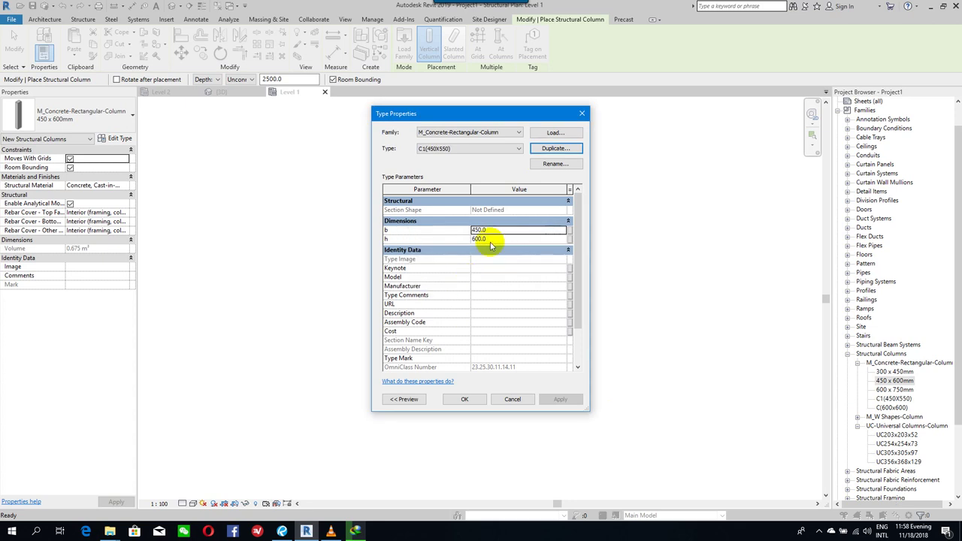
{"action": "left_click", "coordinate": [485, 230]}
{"action": "type", "text": "450"}
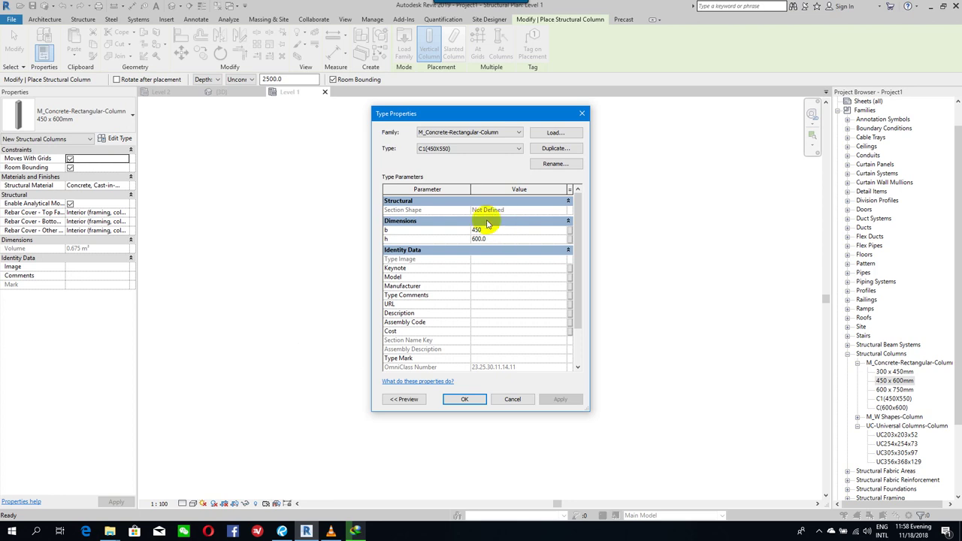
{"action": "left_click", "coordinate": [492, 239]}
{"action": "type", "text": "550"}
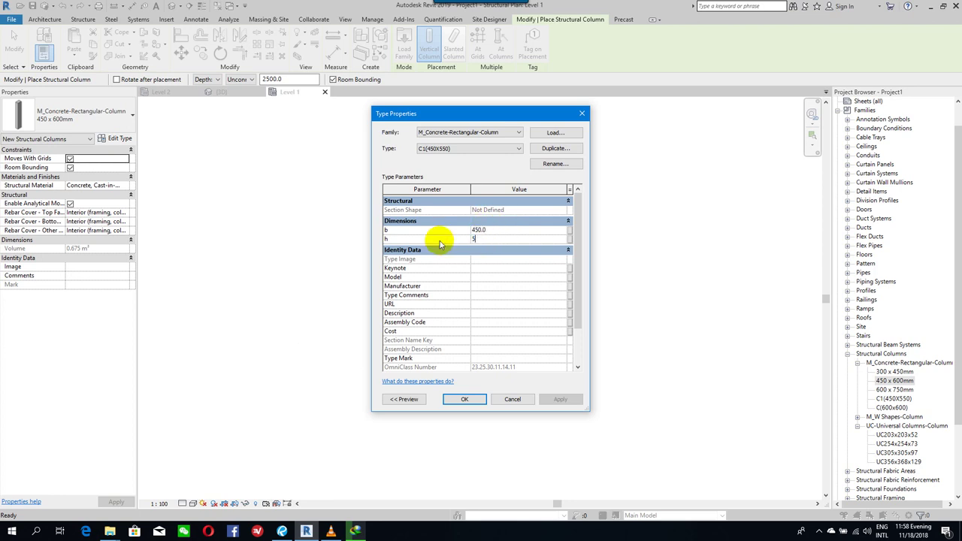
{"action": "left_click", "coordinate": [460, 400]}
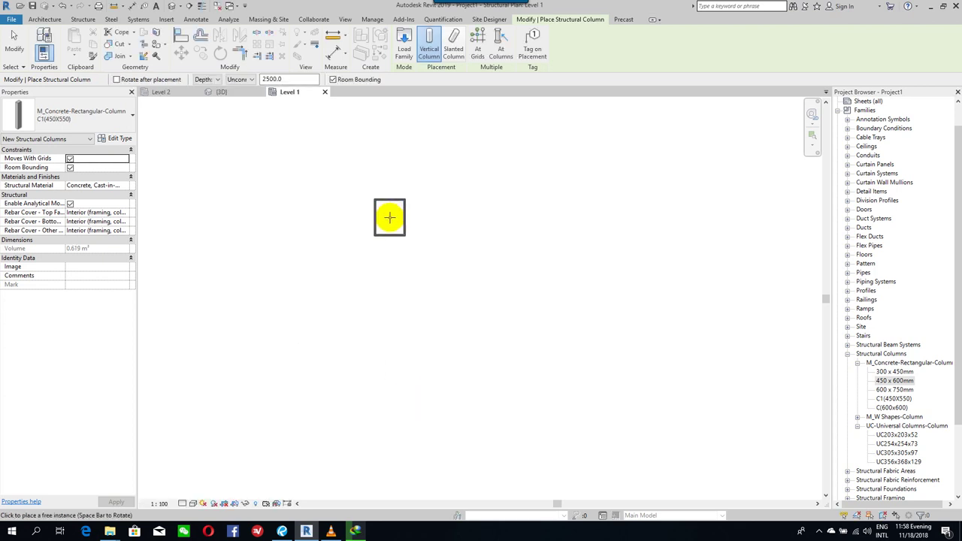
Stop column placement and save the project to the Desktop under a 'Load Family-Te…' name.
{"action": "scroll", "coordinate": [389, 209], "scroll_direction": "up", "scroll_amount": 2}
{"action": "key", "text": "Escape"}
{"action": "key", "text": "Escape"}
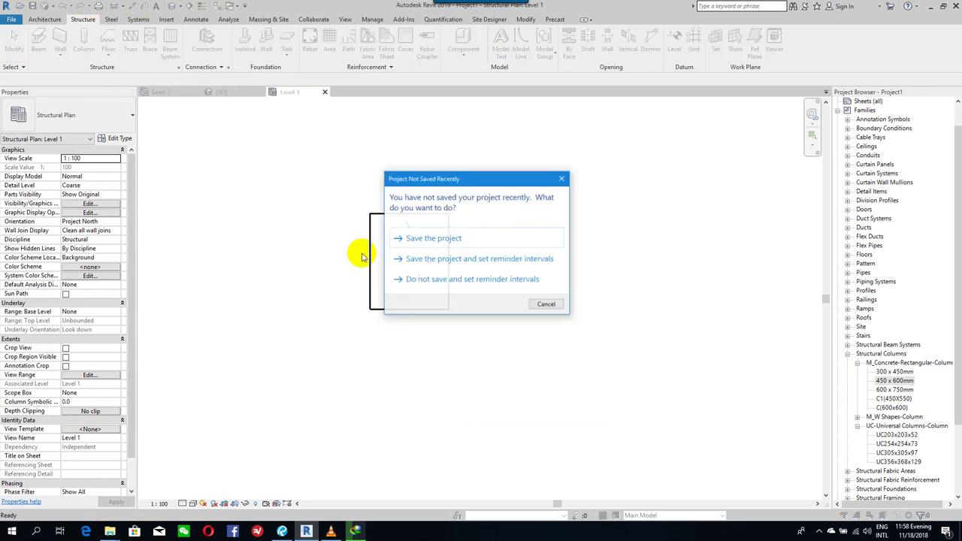
{"action": "left_click", "coordinate": [415, 239]}
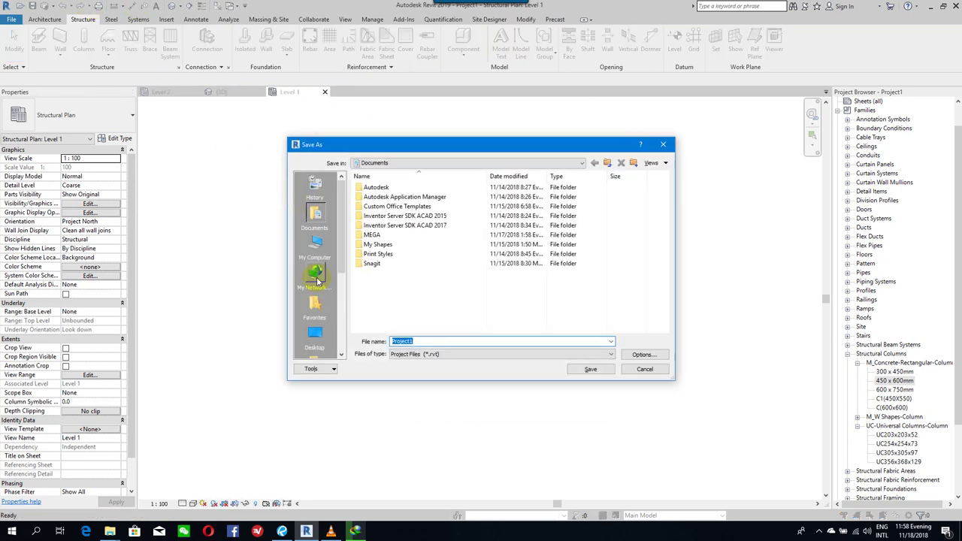
{"action": "left_click", "coordinate": [316, 334]}
{"action": "type", "text": "Load Family-Templat"}
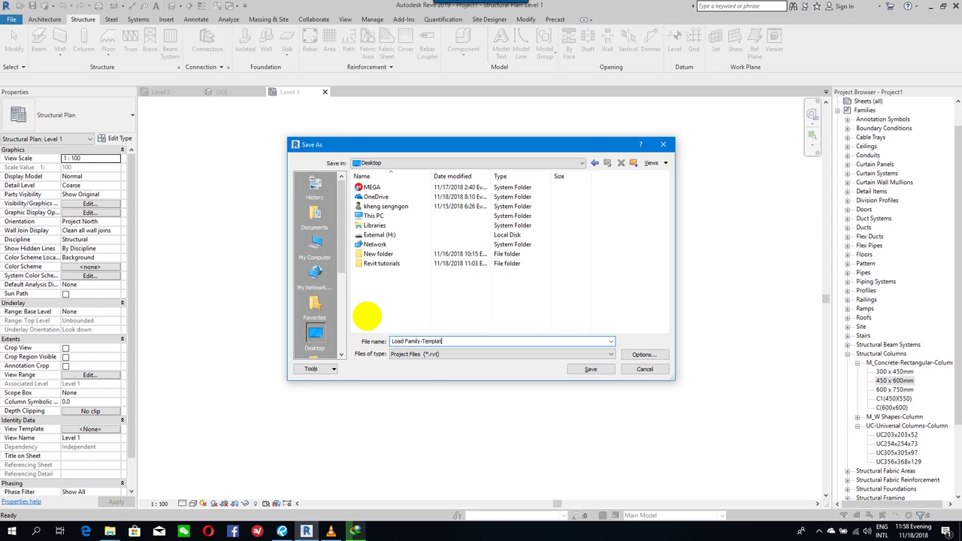
{"action": "key", "text": "Return"}
{"action": "left_click", "coordinate": [366, 316]}
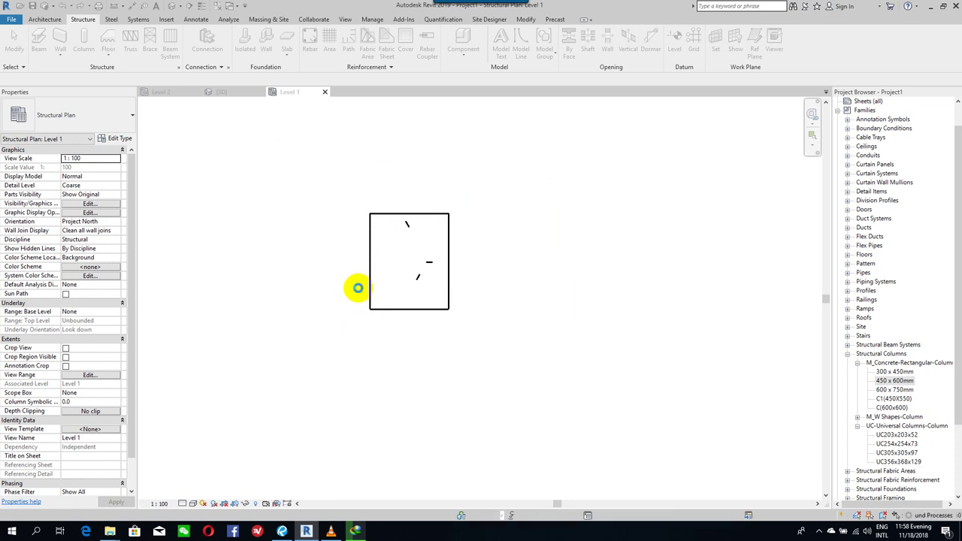
Dimension the concrete column with Aligned Dimension (DI): width 450 and depth 550.
{"action": "key", "text": "d"}
{"action": "key", "text": "i"}
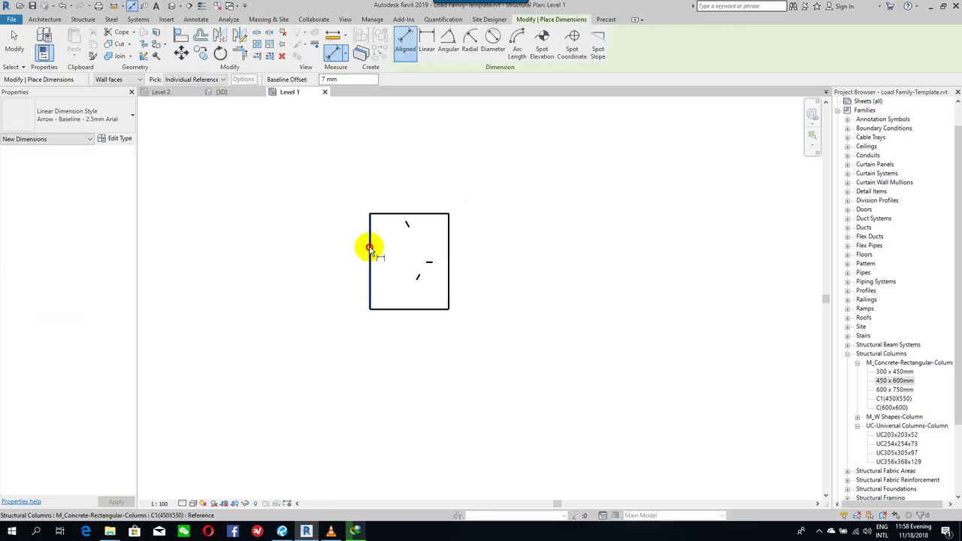
{"action": "left_click", "coordinate": [370, 248]}
{"action": "left_click", "coordinate": [449, 251]}
{"action": "left_click", "coordinate": [454, 161]}
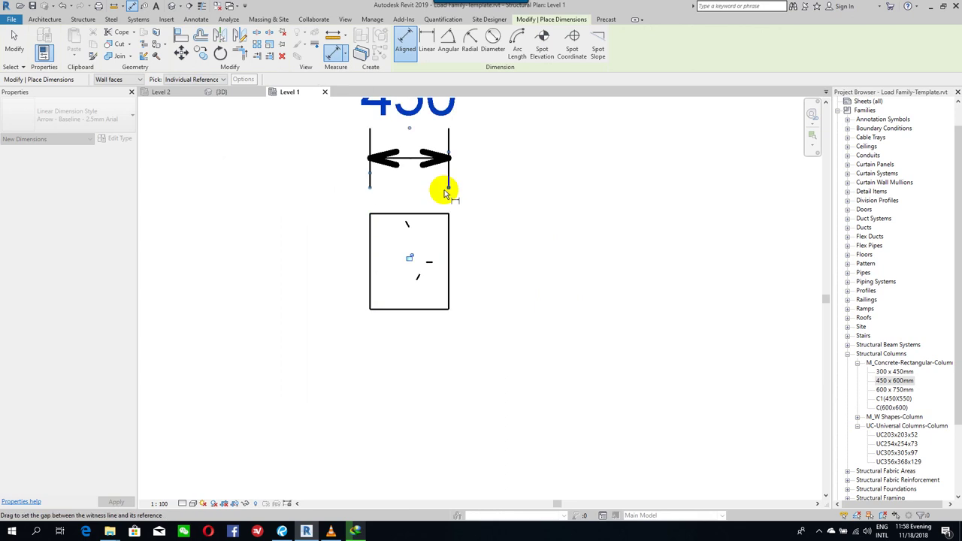
{"action": "left_click", "coordinate": [429, 214]}
{"action": "left_click", "coordinate": [426, 308]}
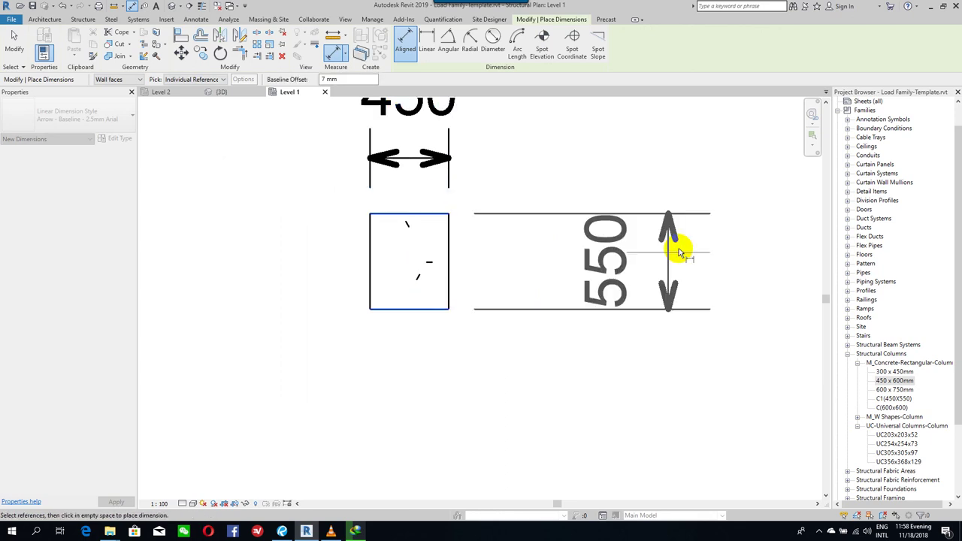
{"action": "left_click", "coordinate": [608, 214]}
{"action": "scroll", "coordinate": [571, 202], "scroll_direction": "down", "scroll_amount": 2}
Delete the 550 and 450 dimensions, leaving only the column.
{"action": "key", "text": "Escape"}
{"action": "key", "text": "Escape"}
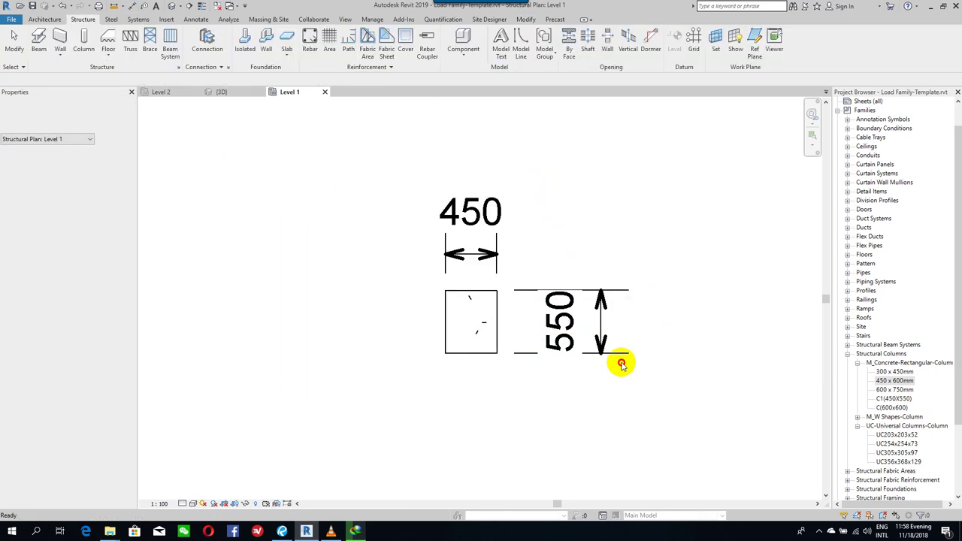
{"action": "left_click", "coordinate": [578, 316]}
{"action": "key", "text": "Delete"}
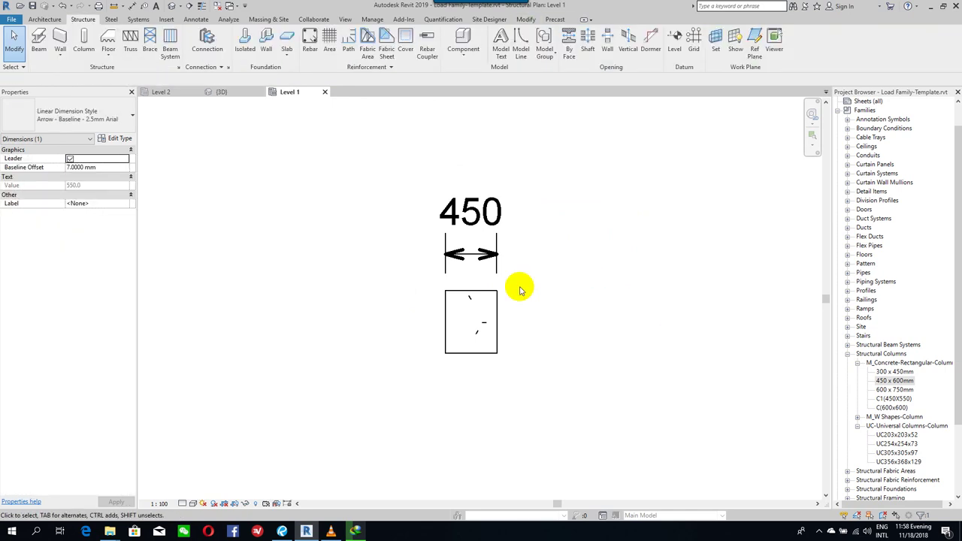
{"action": "left_click", "coordinate": [460, 252]}
{"action": "key", "text": "Delete"}
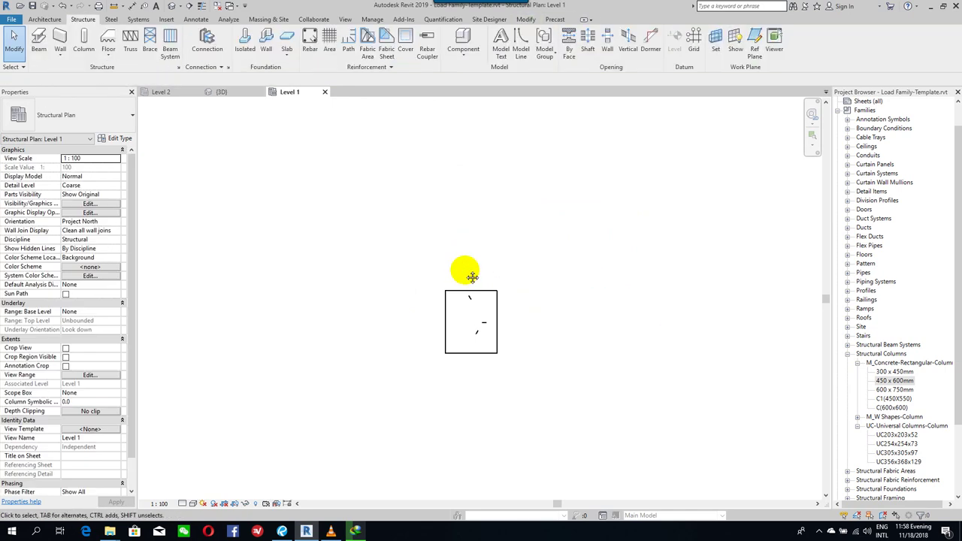
Open the default {3D} view and zoom in on the concrete column.
{"action": "left_click", "coordinate": [172, 8]}
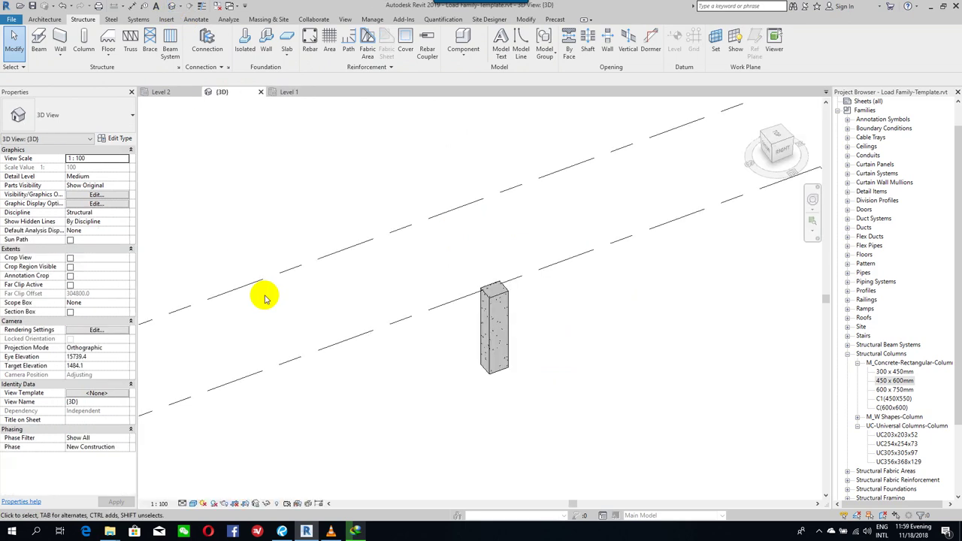
{"action": "scroll", "coordinate": [442, 264], "scroll_direction": "up", "scroll_amount": 2}
{"action": "middle_click_drag", "start_coordinate": [443, 264], "coordinate": [619, 348]}
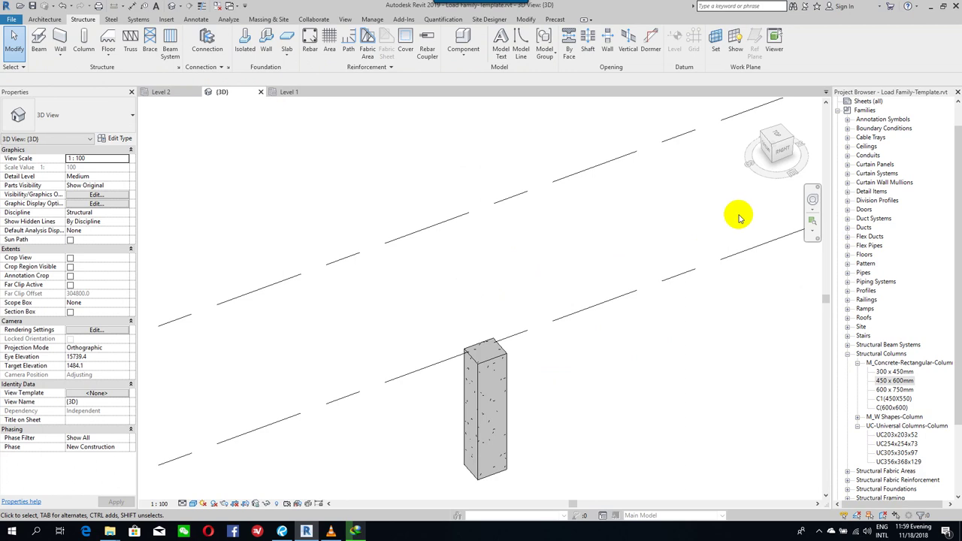
{"action": "middle_click_drag", "start_coordinate": [666, 318], "coordinate": [656, 264]}
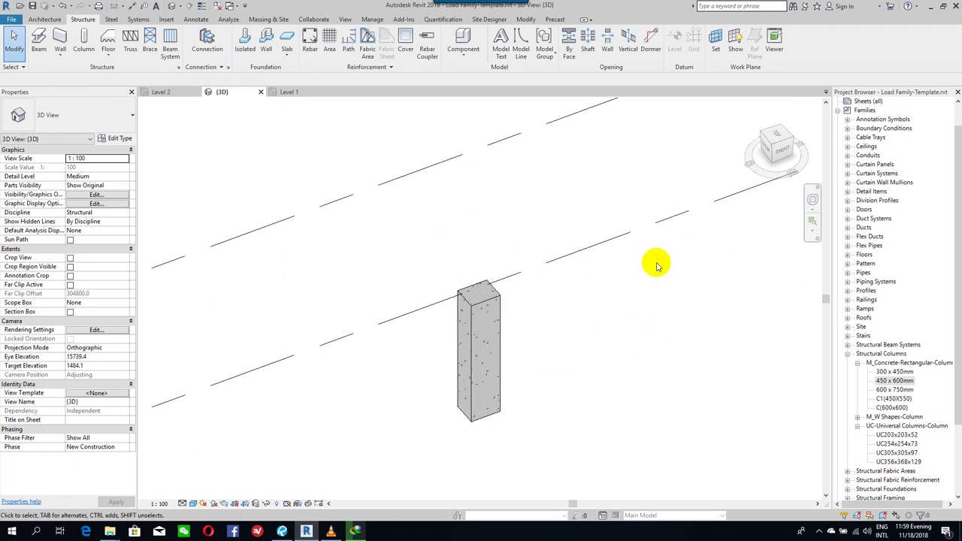
{"action": "middle_click_drag", "start_coordinate": [532, 401], "coordinate": [526, 375]}
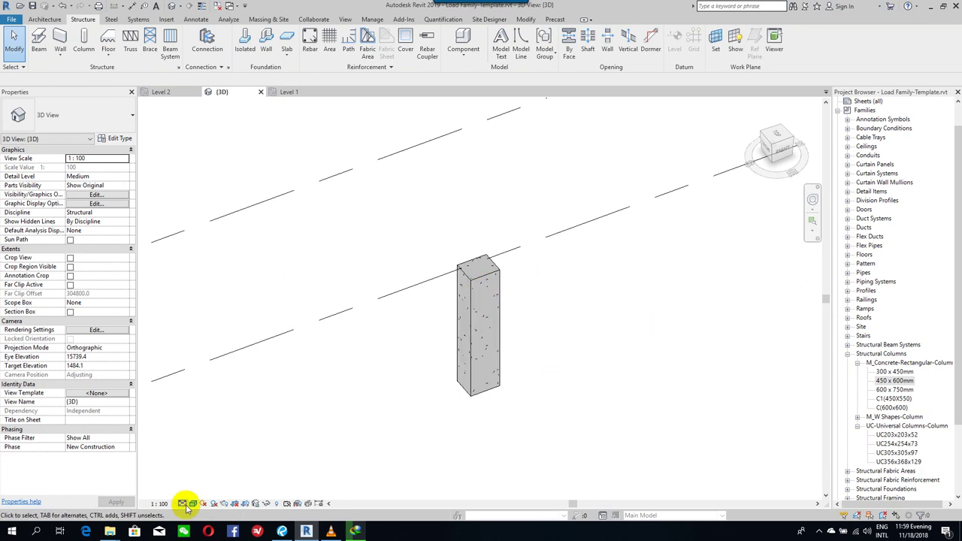
Set the 3D view's visual style to Realistic to show the concrete texture.
{"action": "left_click", "coordinate": [187, 504]}
{"action": "left_click", "coordinate": [221, 483]}
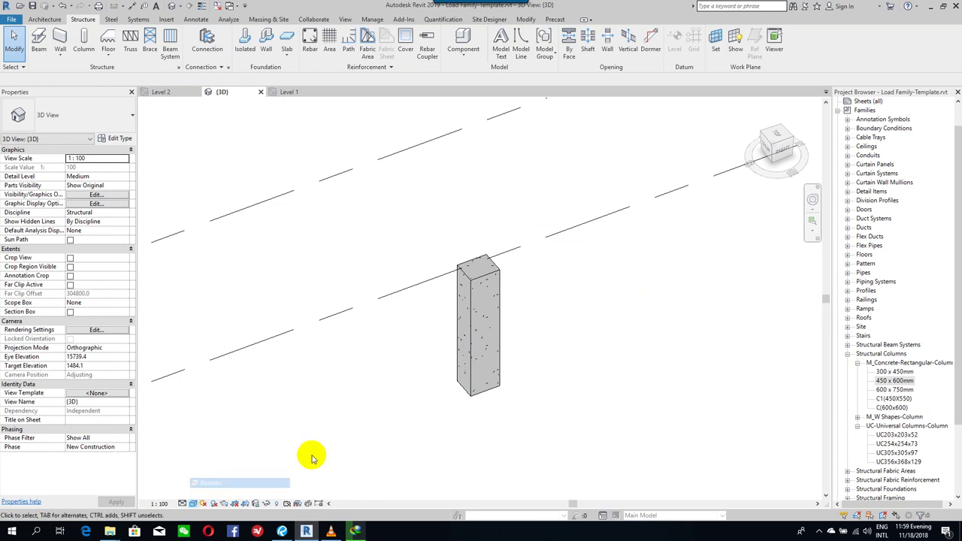
{"action": "scroll", "coordinate": [530, 208], "scroll_direction": "up", "scroll_amount": 3}
{"action": "scroll", "coordinate": [461, 268], "scroll_direction": "up", "scroll_amount": 3}
{"action": "scroll", "coordinate": [444, 260], "scroll_direction": "up", "scroll_amount": 3}
{"action": "scroll", "coordinate": [417, 393], "scroll_direction": "up", "scroll_amount": 3}
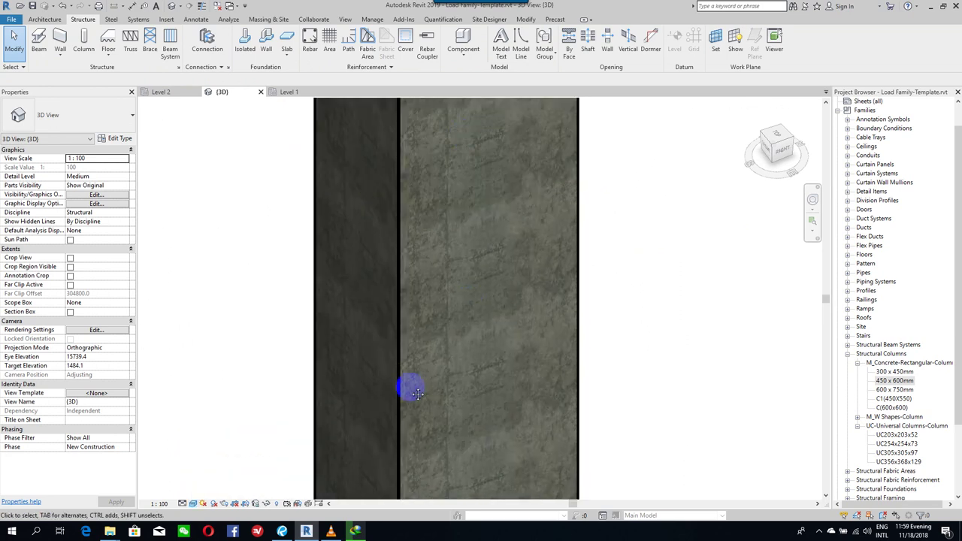
{"action": "scroll", "coordinate": [440, 296], "scroll_direction": "up", "scroll_amount": 2}
{"action": "scroll", "coordinate": [436, 386], "scroll_direction": "up", "scroll_amount": 2}
{"action": "scroll", "coordinate": [279, 294], "scroll_direction": "down", "scroll_amount": 3}
{"action": "scroll", "coordinate": [361, 345], "scroll_direction": "down", "scroll_amount": 3}
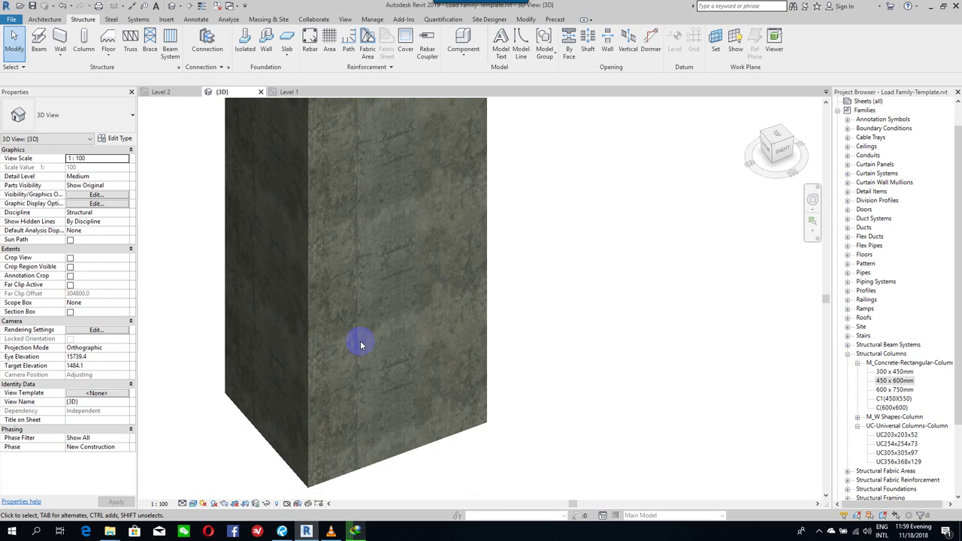
{"action": "scroll", "coordinate": [361, 346], "scroll_direction": "down", "scroll_amount": 3}
{"action": "scroll", "coordinate": [489, 318], "scroll_direction": "down", "scroll_amount": 3}
{"action": "scroll", "coordinate": [628, 259], "scroll_direction": "up", "scroll_amount": 1}
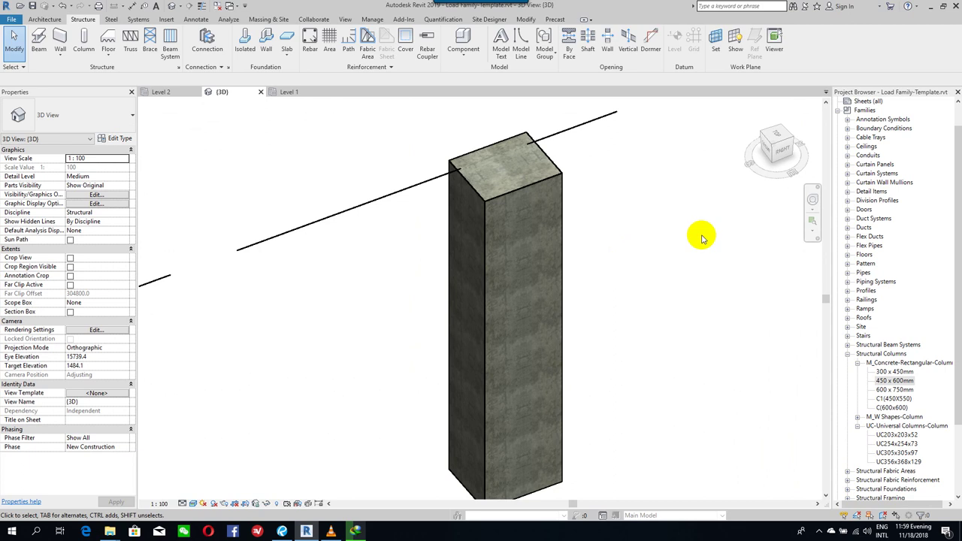
{"action": "scroll", "coordinate": [865, 440], "scroll_direction": "down", "scroll_amount": 1}
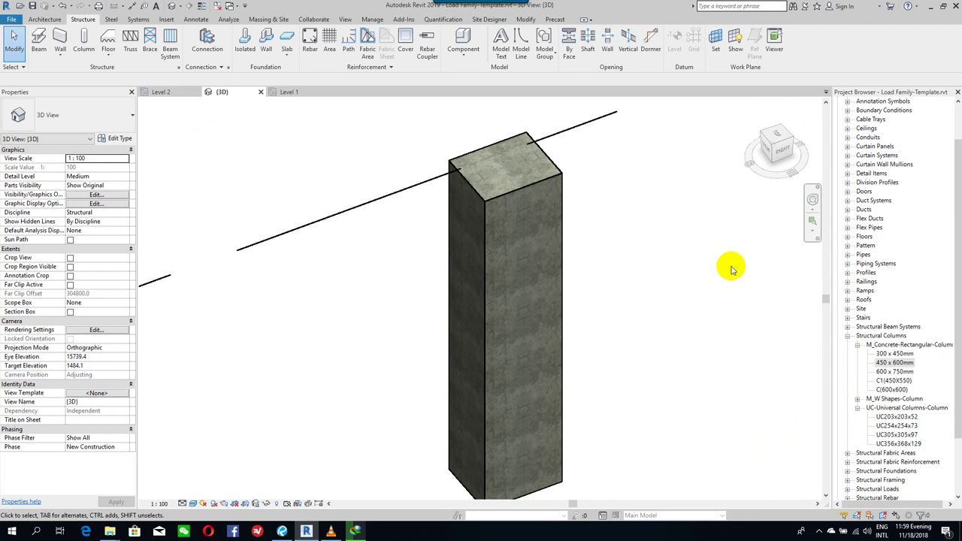
Return to the Level 1 structural plan from Views (all) in the Project Browser.
{"action": "middle_click_drag", "start_coordinate": [643, 285], "coordinate": [644, 259]}
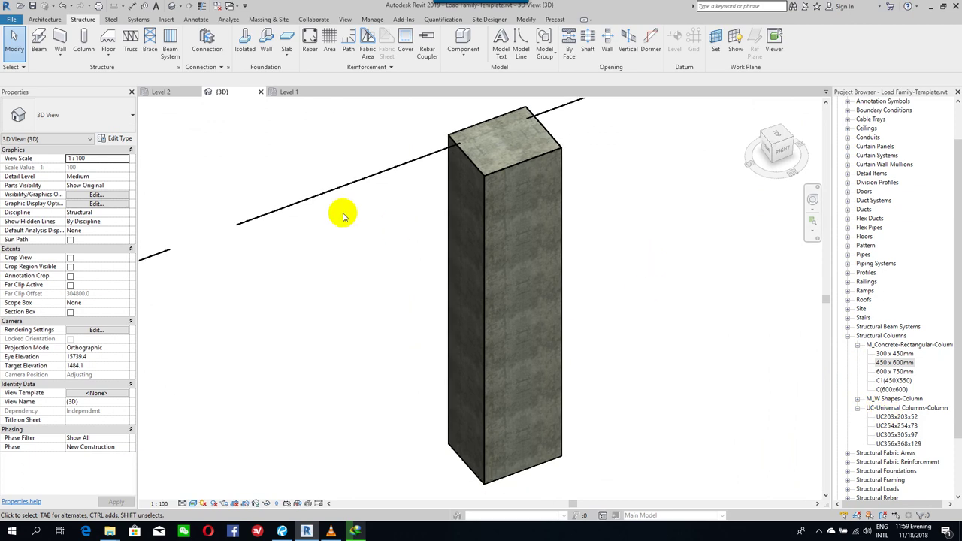
{"action": "middle_click_drag", "start_coordinate": [344, 306], "coordinate": [345, 315]}
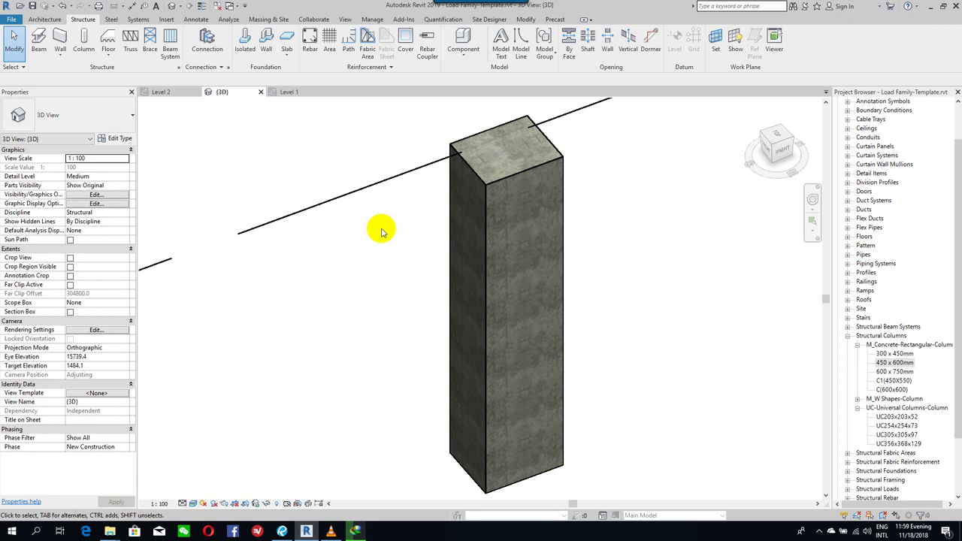
{"action": "scroll", "coordinate": [910, 169], "scroll_direction": "up", "scroll_amount": 2}
{"action": "scroll", "coordinate": [872, 214], "scroll_direction": "up", "scroll_amount": 1}
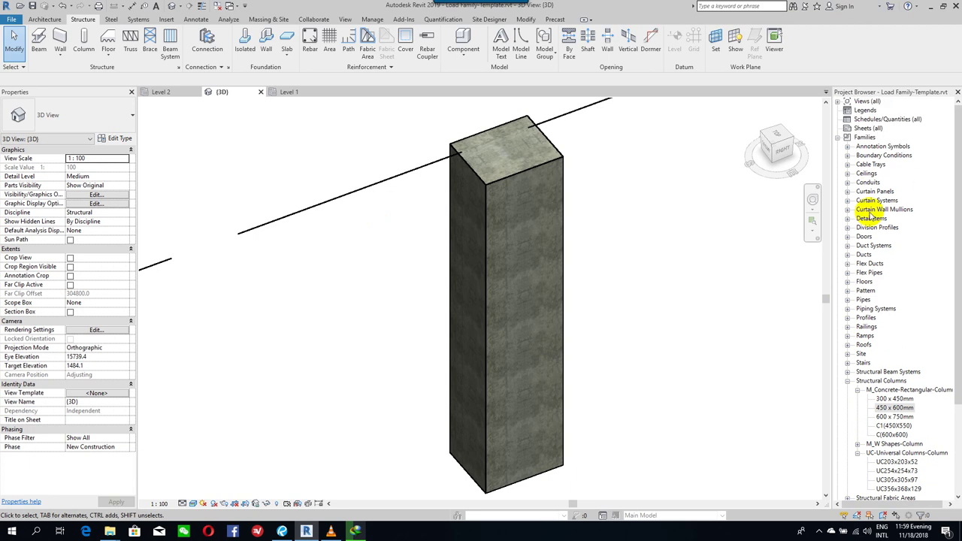
{"action": "left_click", "coordinate": [838, 102]}
{"action": "left_click", "coordinate": [874, 119]}
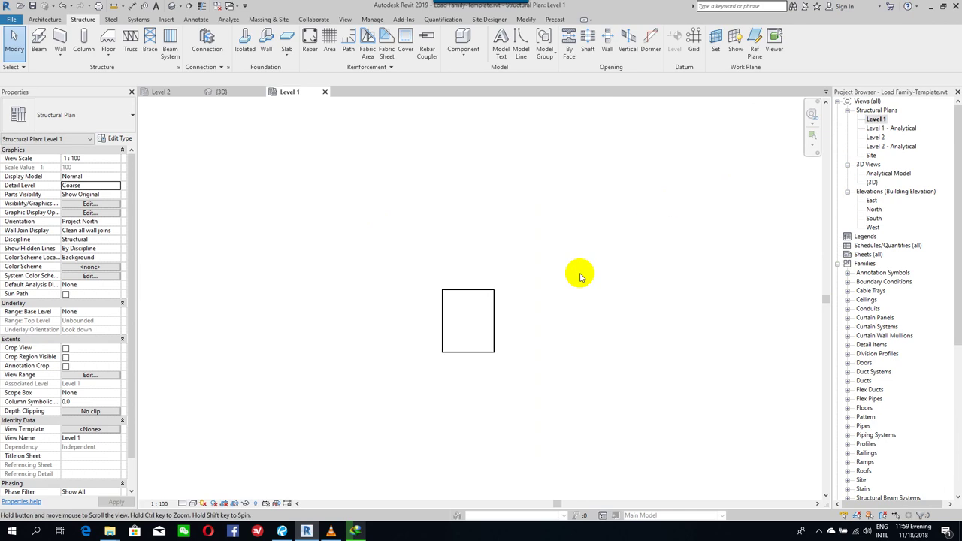
Start Load Family and browse to the Structural Columns > Steel > AISC 14.1 folder.
{"action": "left_click", "coordinate": [167, 20]}
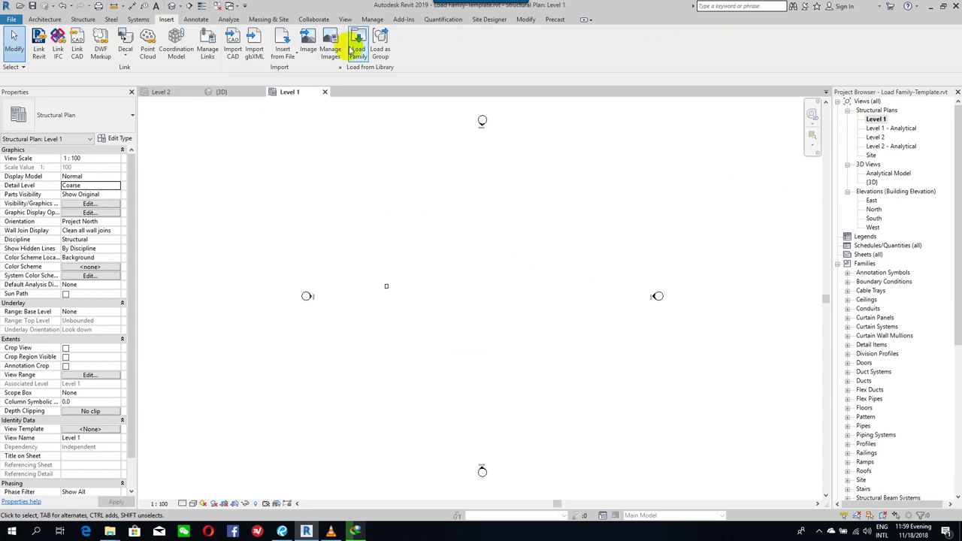
{"action": "left_click", "coordinate": [355, 51]}
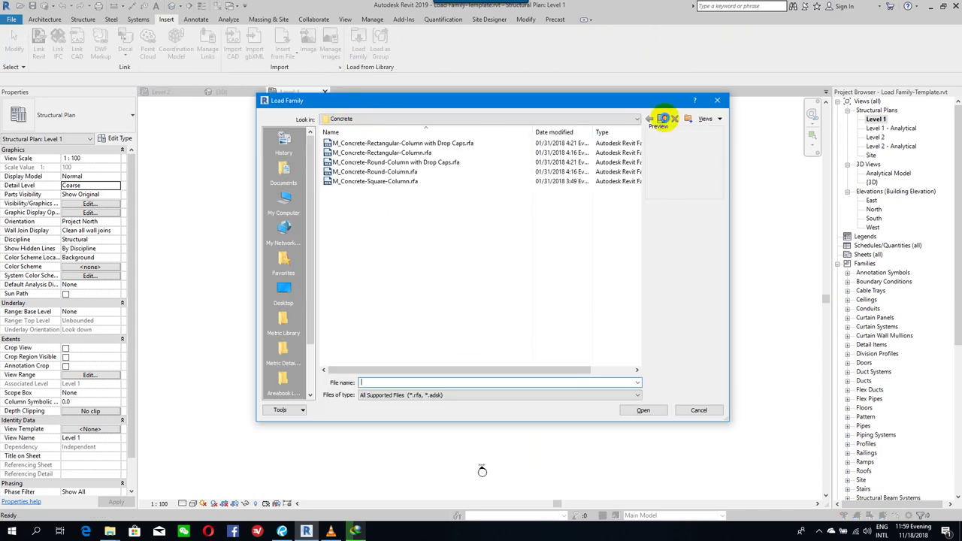
{"action": "left_click", "coordinate": [662, 118]}
{"action": "double_click", "coordinate": [365, 171]}
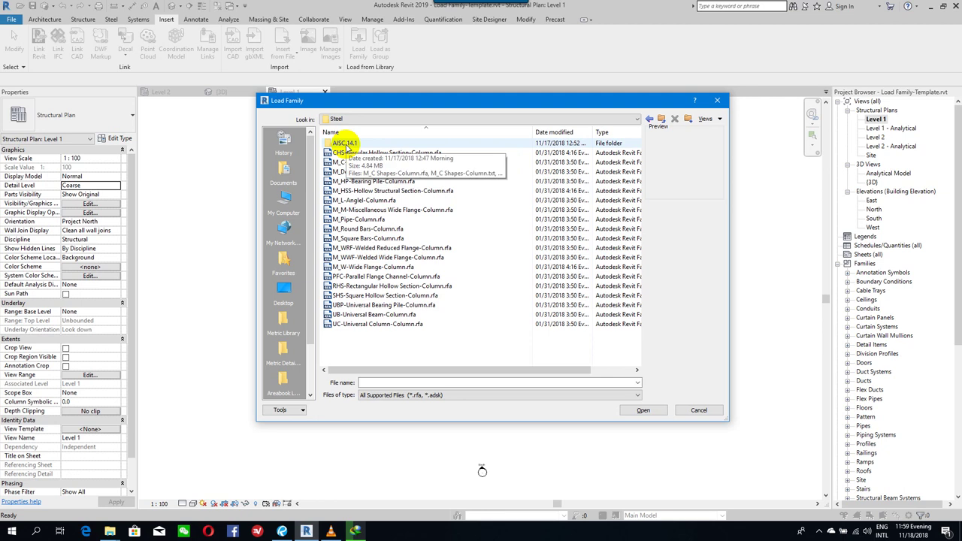
{"action": "double_click", "coordinate": [345, 143]}
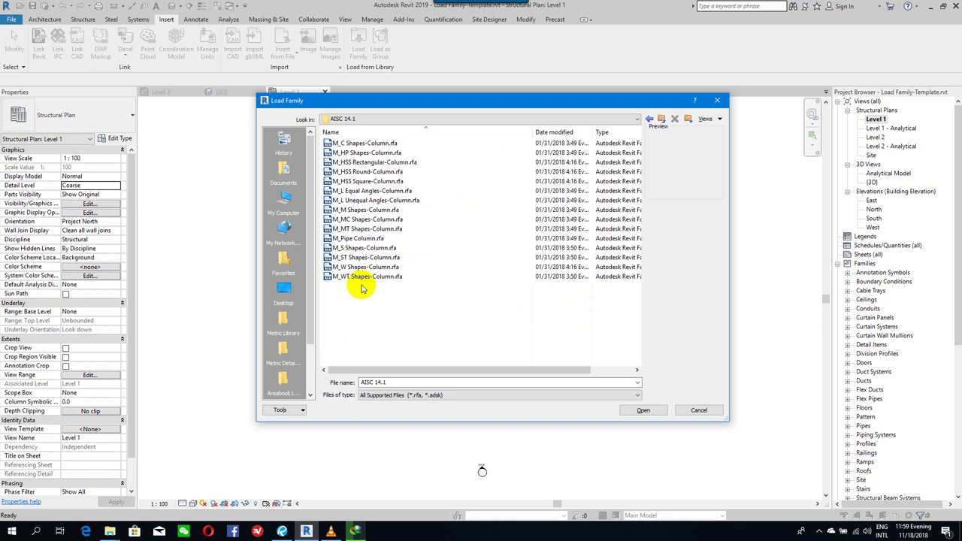
Preview the steel column families and load M_S Shapes-Column.rfa.
{"action": "left_click", "coordinate": [366, 239]}
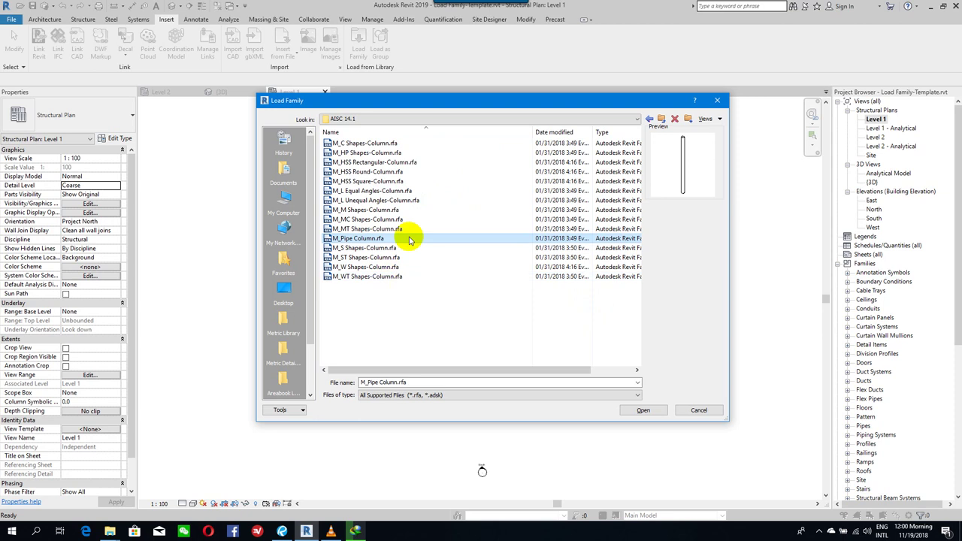
{"action": "left_click", "coordinate": [372, 329]}
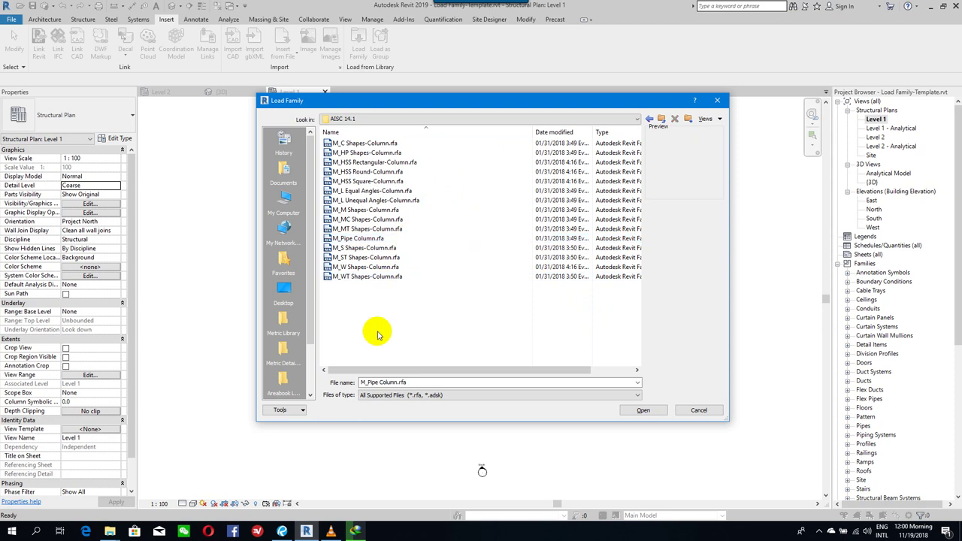
{"action": "left_click", "coordinate": [359, 268]}
{"action": "left_click", "coordinate": [412, 303]}
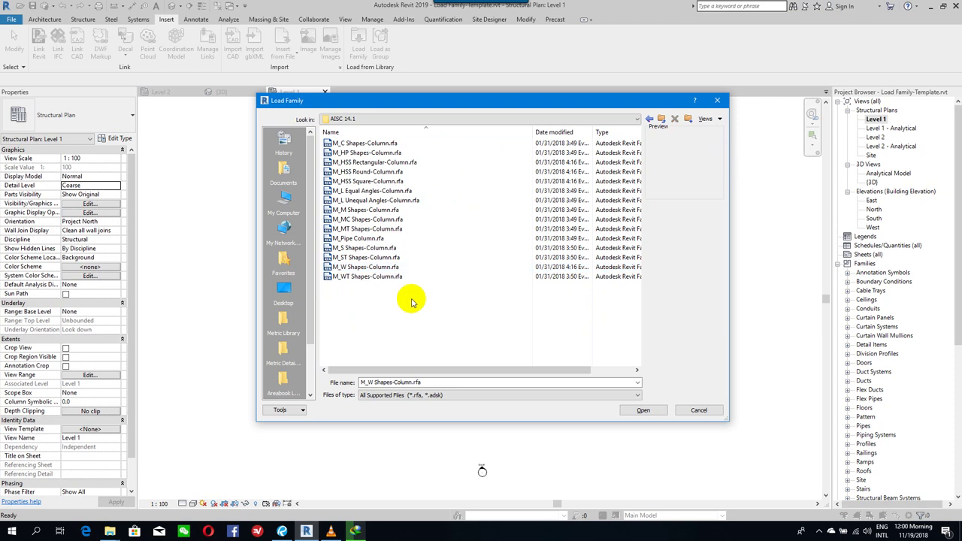
{"action": "left_click", "coordinate": [366, 249]}
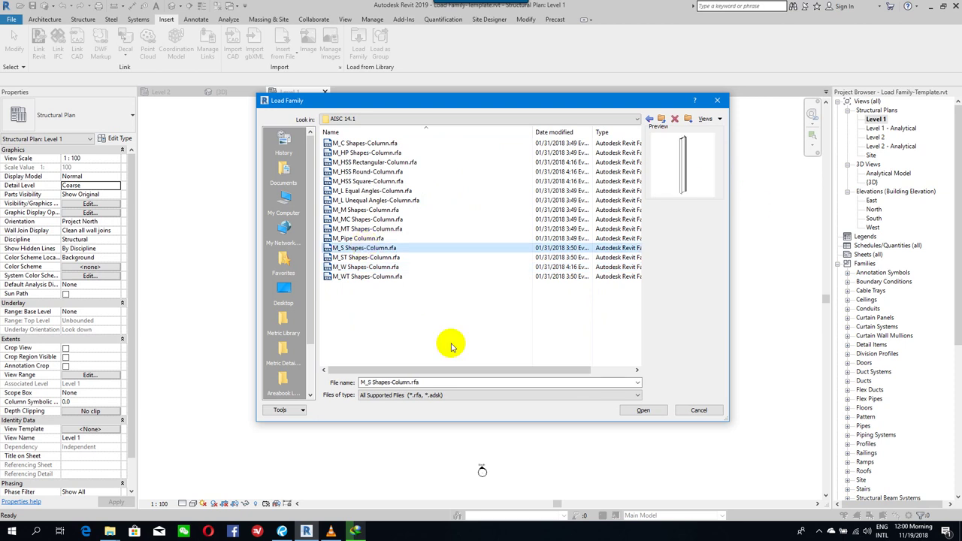
{"action": "double_click", "coordinate": [343, 248]}
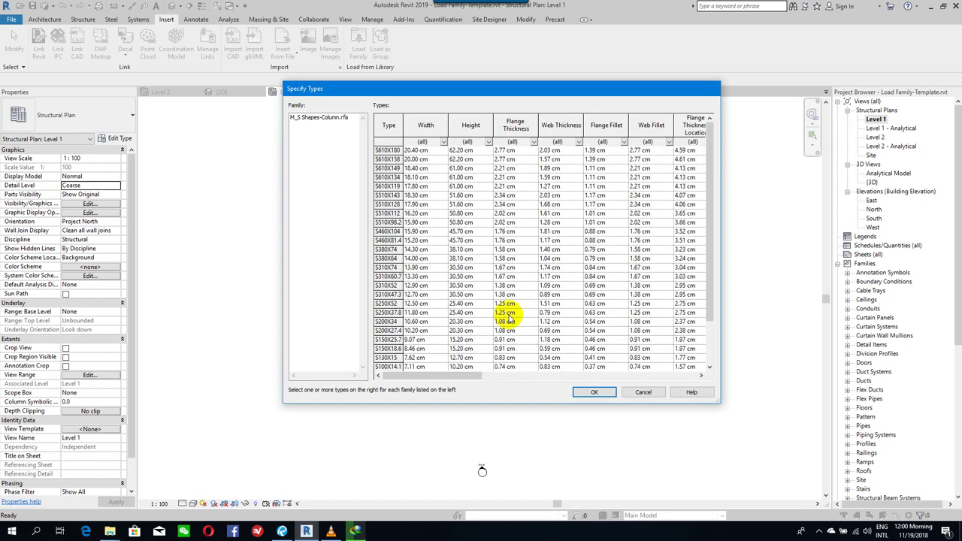
Widen the Specify Types dialog and load column sizes S380X64, S310X52 and S130X15.
{"action": "left_click_drag", "start_coordinate": [720, 326], "coordinate": [921, 323]}
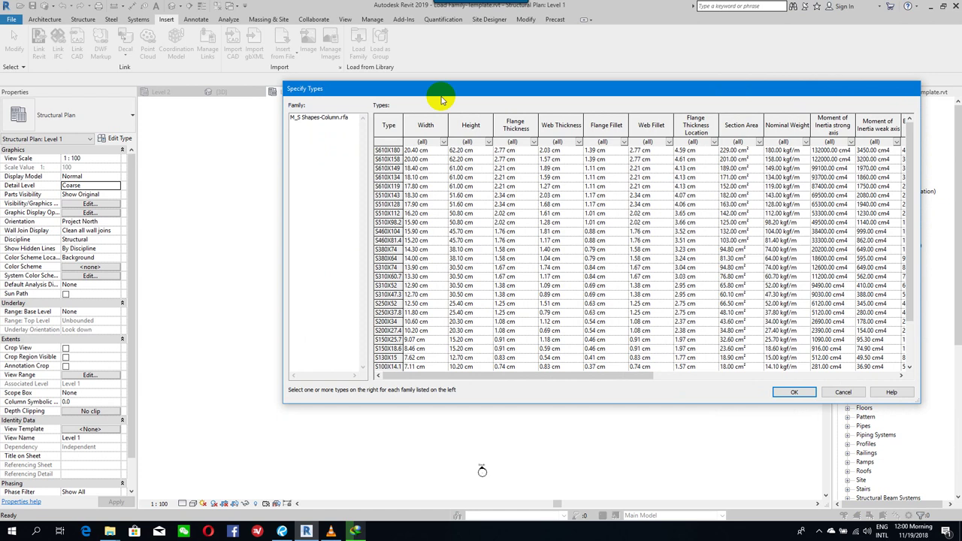
{"action": "left_click_drag", "start_coordinate": [434, 90], "coordinate": [192, 71]}
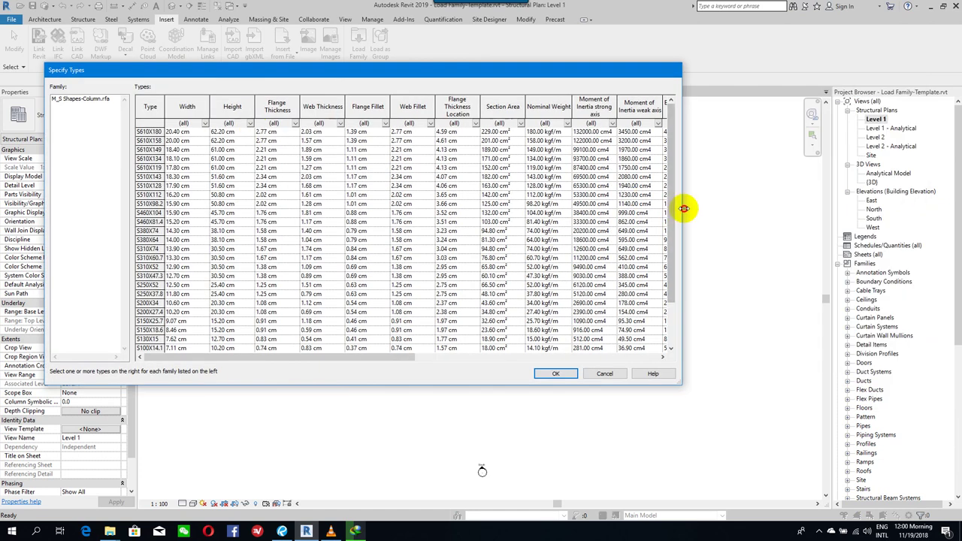
{"action": "left_click_drag", "start_coordinate": [685, 208], "coordinate": [946, 201]}
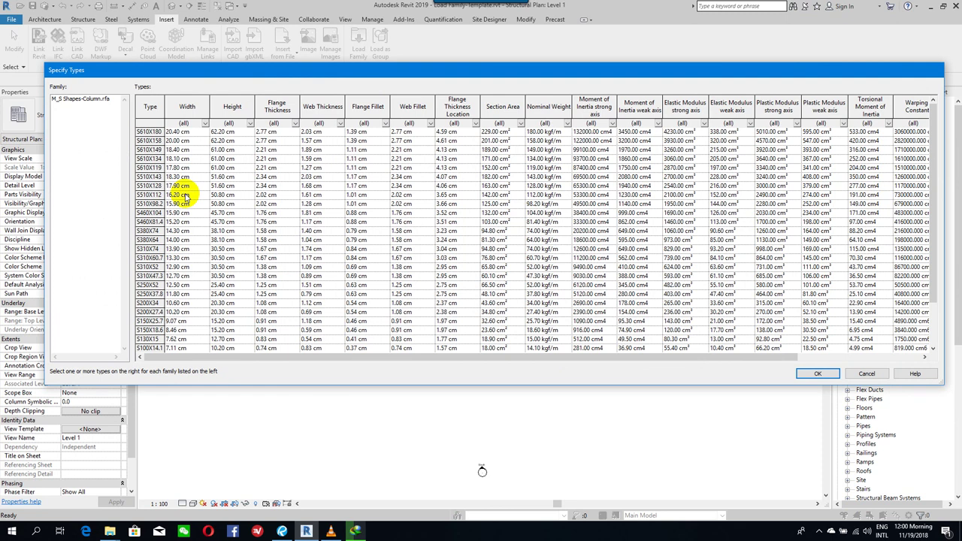
{"action": "scroll", "coordinate": [186, 196], "scroll_direction": "down", "scroll_amount": 3}
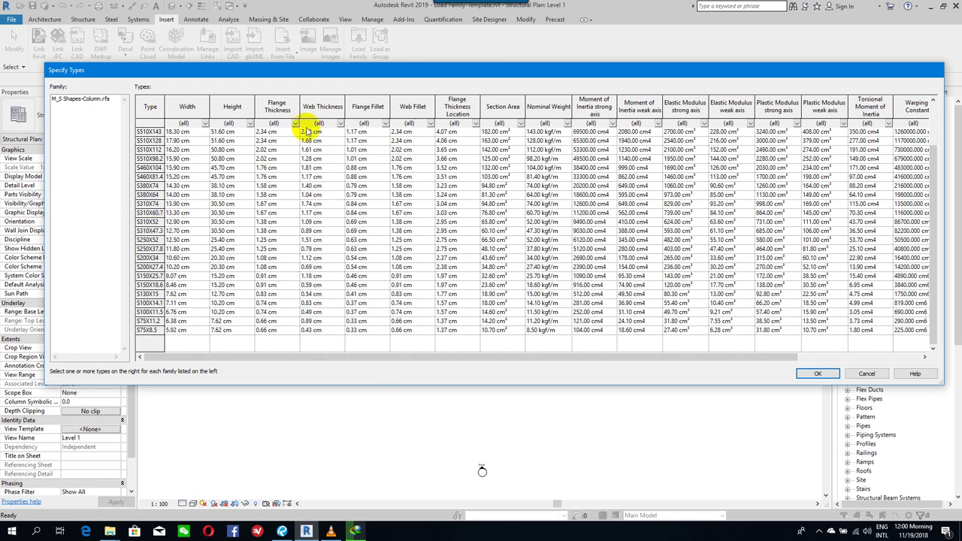
{"action": "left_click", "coordinate": [153, 194]}
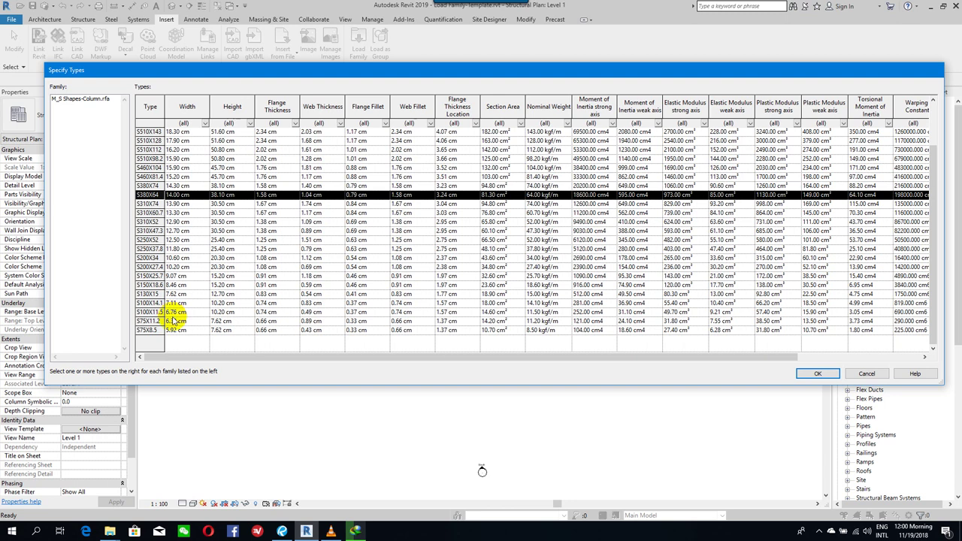
{"action": "left_click", "coordinate": [150, 223], "text": "ctrl"}
{"action": "left_click", "coordinate": [150, 294], "text": "ctrl"}
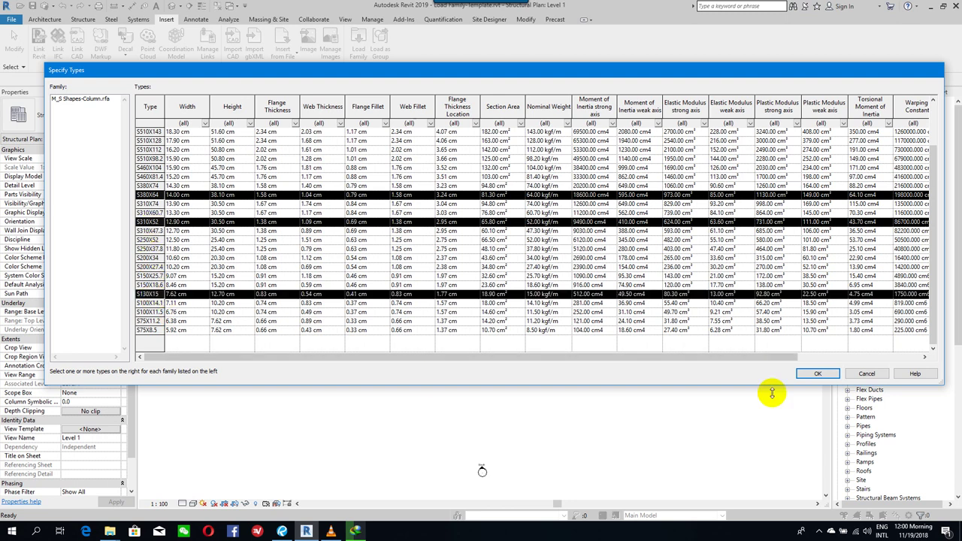
{"action": "left_click", "coordinate": [815, 374]}
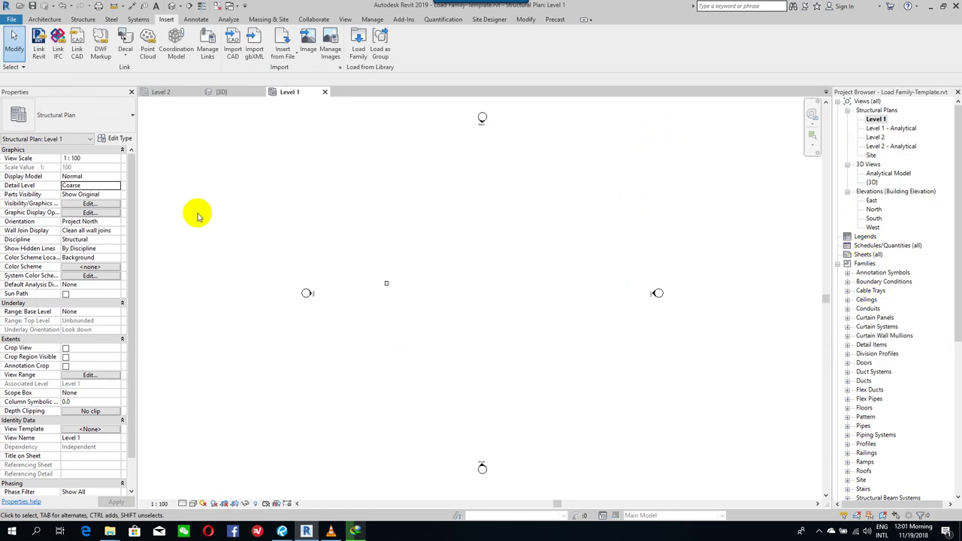
Place an M_S Shapes-Column S380X64 at the concrete column's midpoint, then switch to 3D.
{"action": "left_click", "coordinate": [78, 19]}
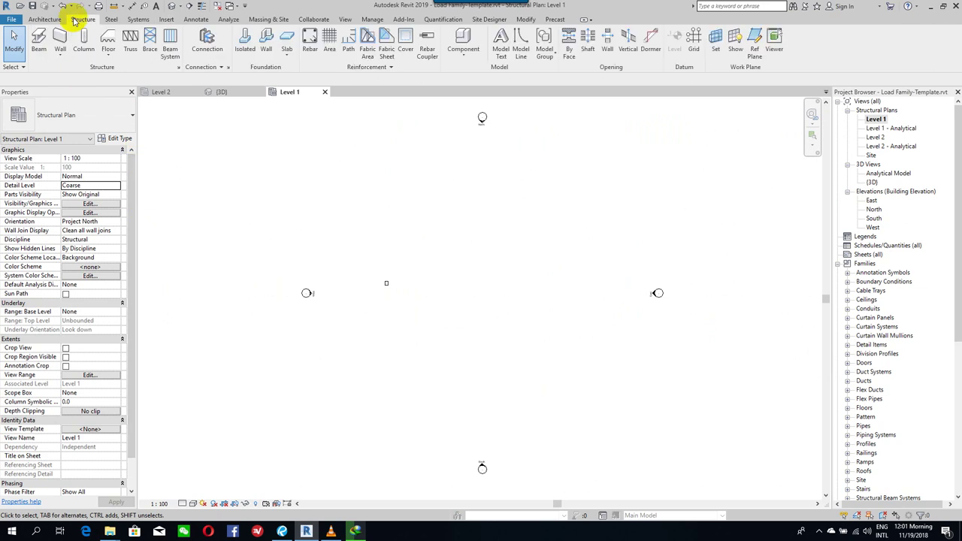
{"action": "left_click", "coordinate": [82, 40]}
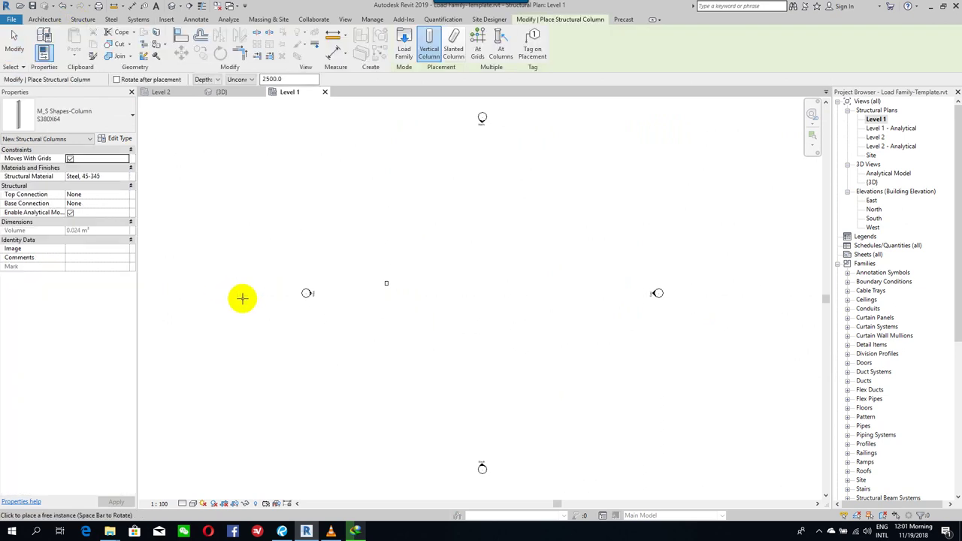
{"action": "left_click", "coordinate": [75, 120]}
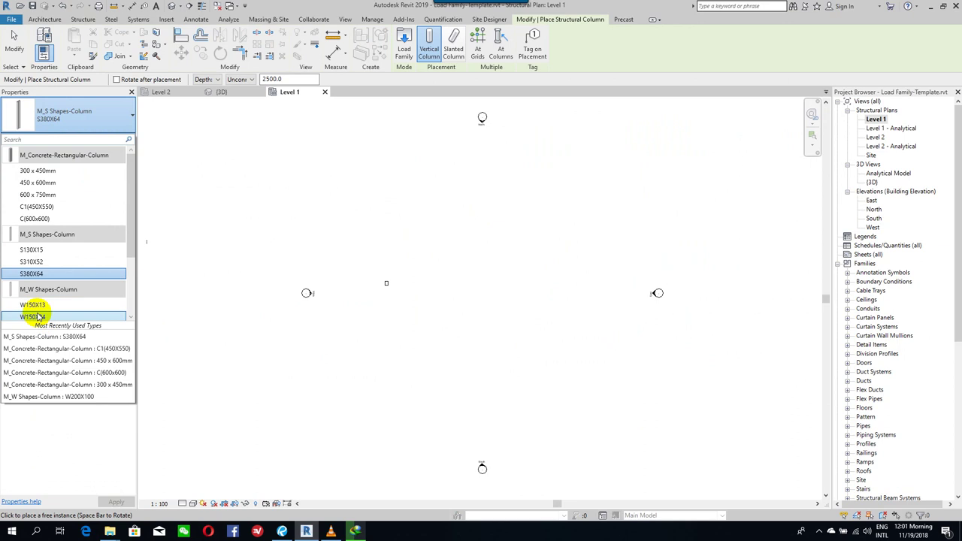
{"action": "left_click", "coordinate": [49, 272]}
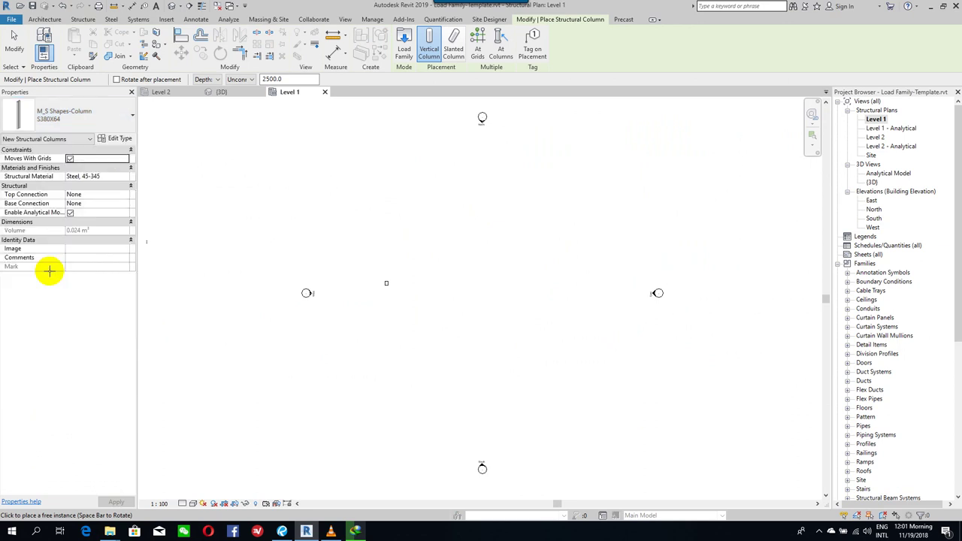
{"action": "scroll", "coordinate": [408, 249], "scroll_direction": "up", "scroll_amount": 5}
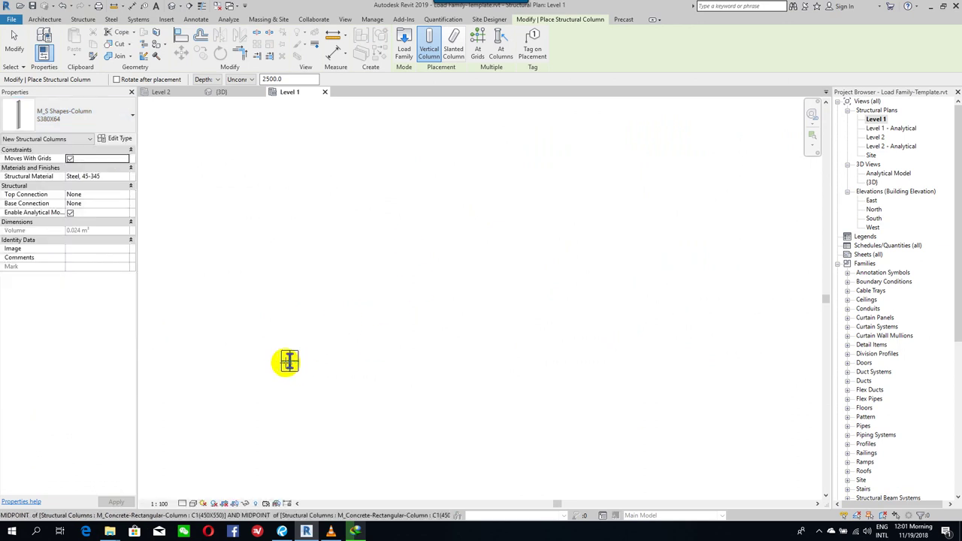
{"action": "left_click", "coordinate": [289, 362]}
{"action": "scroll", "coordinate": [360, 353], "scroll_direction": "up", "scroll_amount": 2}
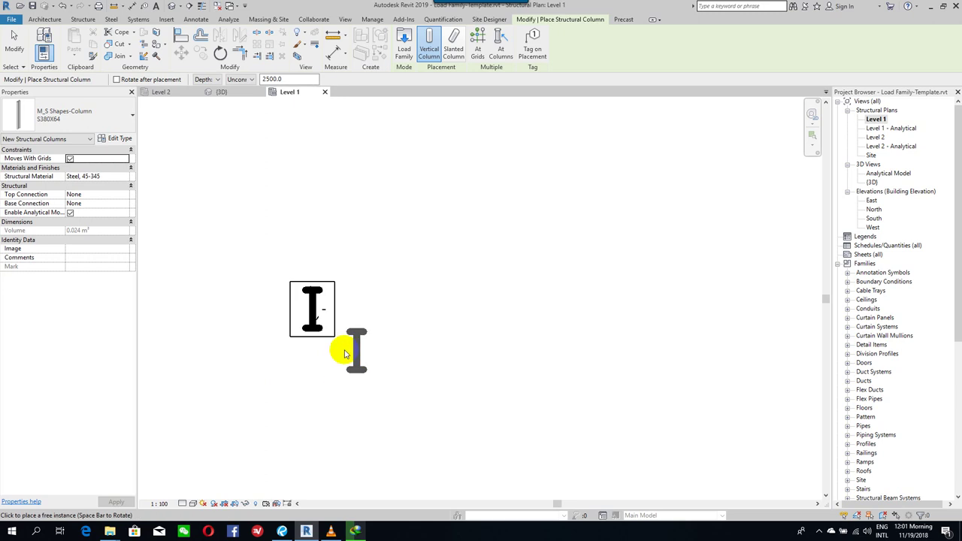
{"action": "key", "text": "Escape"}
{"action": "key", "text": "Escape"}
{"action": "left_click_drag", "start_coordinate": [250, 259], "coordinate": [386, 360]}
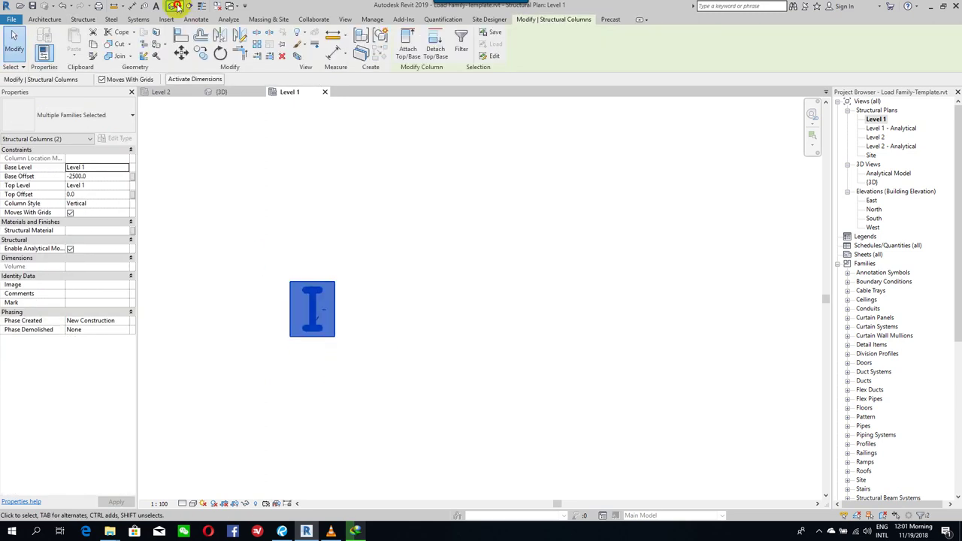
{"action": "key", "text": "ctrl+Tab"}
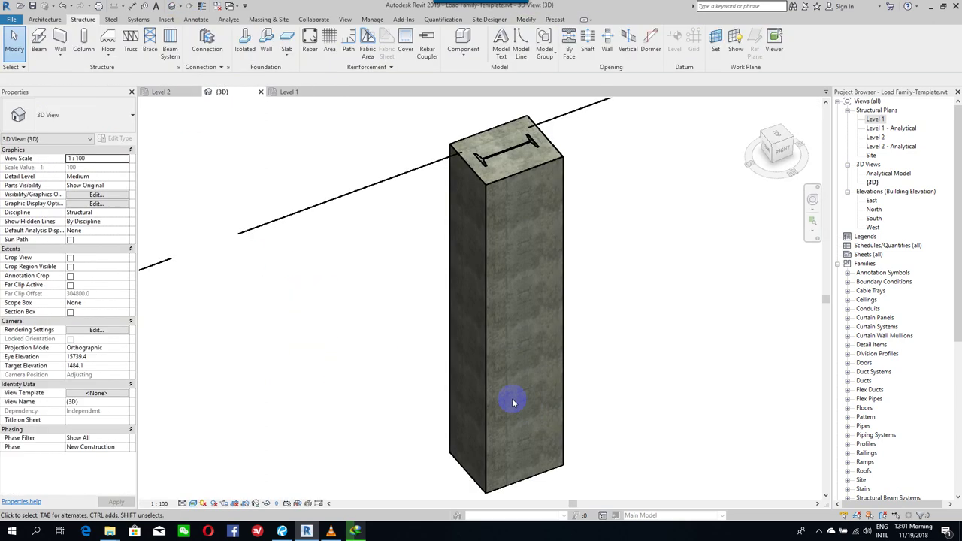
Select the steel column in 3D and change the visual style from Realistic to Shaded.
{"action": "scroll", "coordinate": [381, 336], "scroll_direction": "down", "scroll_amount": 2}
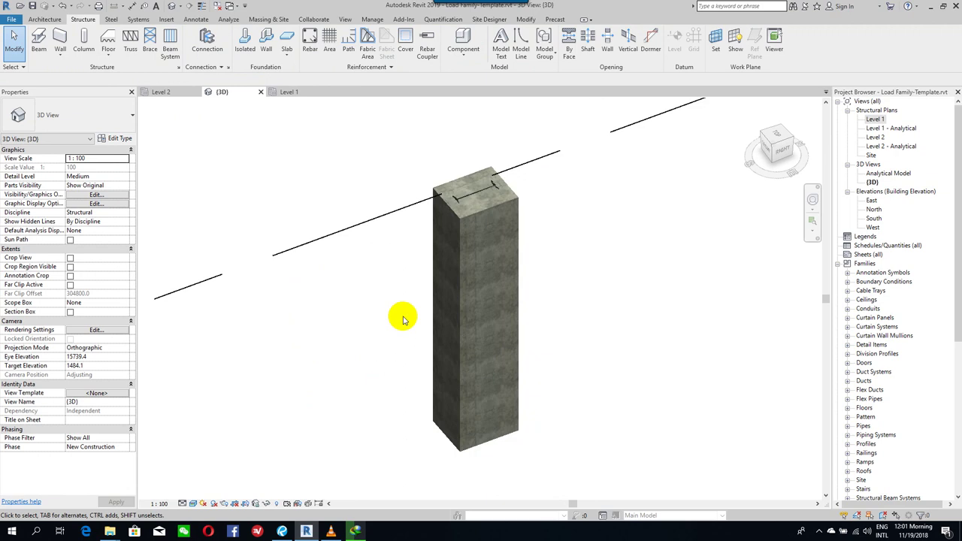
{"action": "left_click", "coordinate": [487, 207]}
{"action": "left_click", "coordinate": [608, 258]}
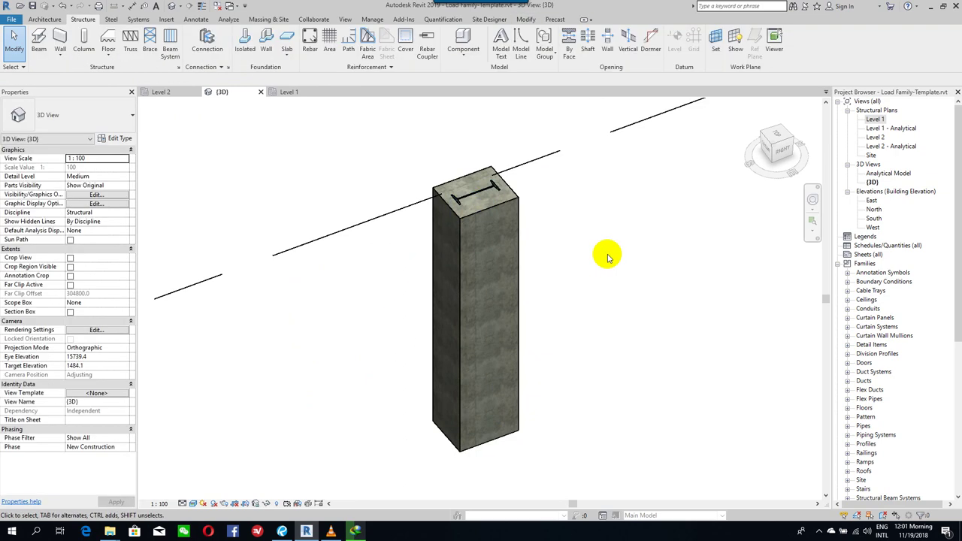
{"action": "mouse_move", "coordinate": [324, 143]}
{"action": "left_mouse_down"}
{"action": "mouse_move", "coordinate": [536, 475]}
{"action": "mouse_move", "coordinate": [505, 476]}
{"action": "left_mouse_up"}
{"action": "left_click", "coordinate": [610, 373]}
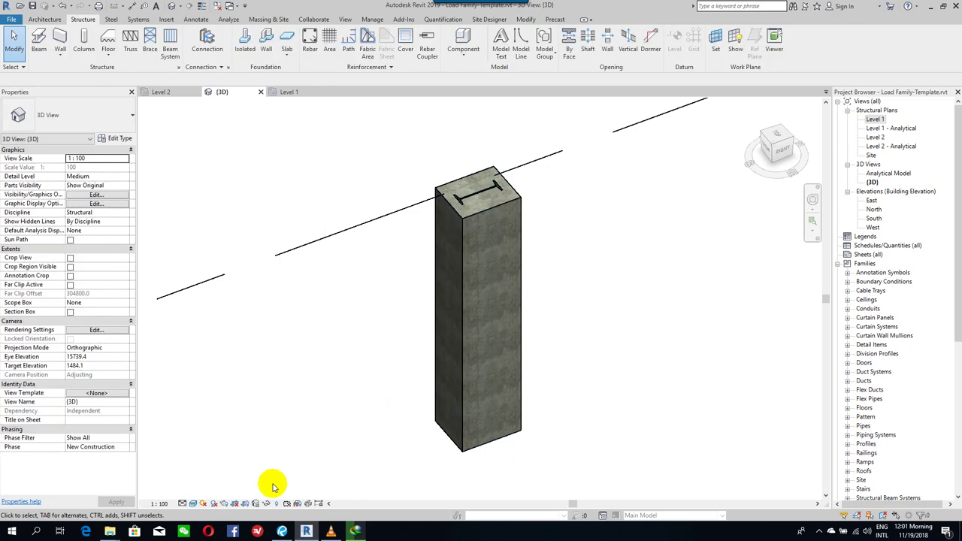
{"action": "left_click", "coordinate": [193, 503]}
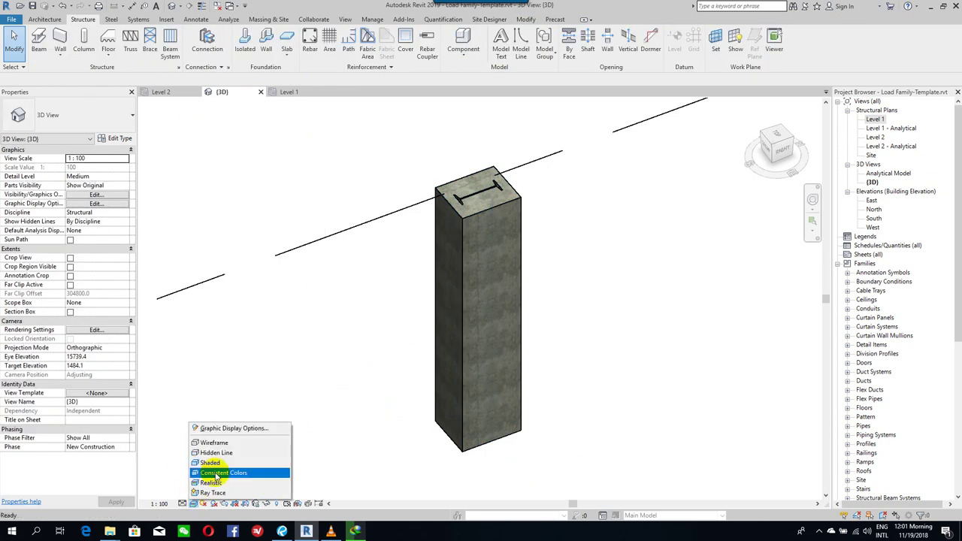
{"action": "left_click", "coordinate": [210, 483]}
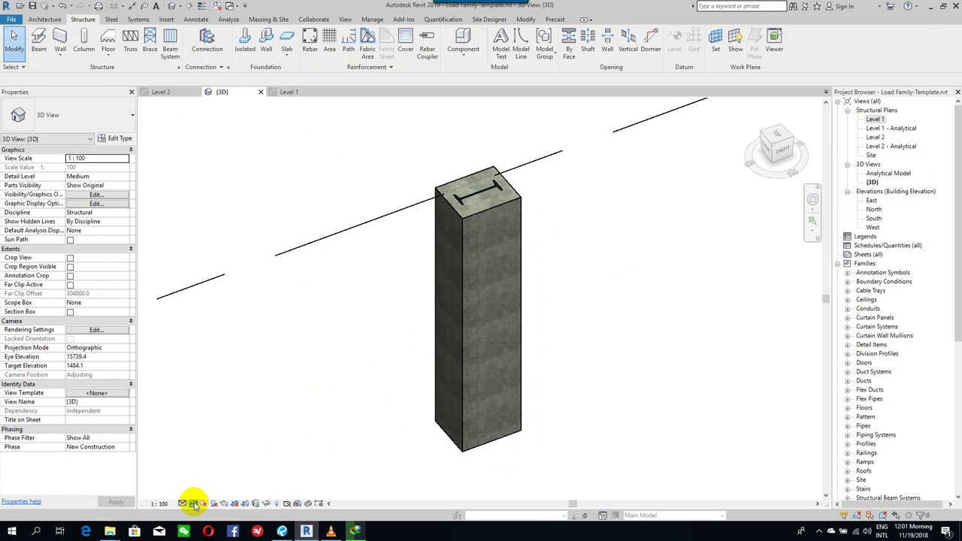
{"action": "left_click", "coordinate": [194, 504]}
{"action": "left_click", "coordinate": [211, 464]}
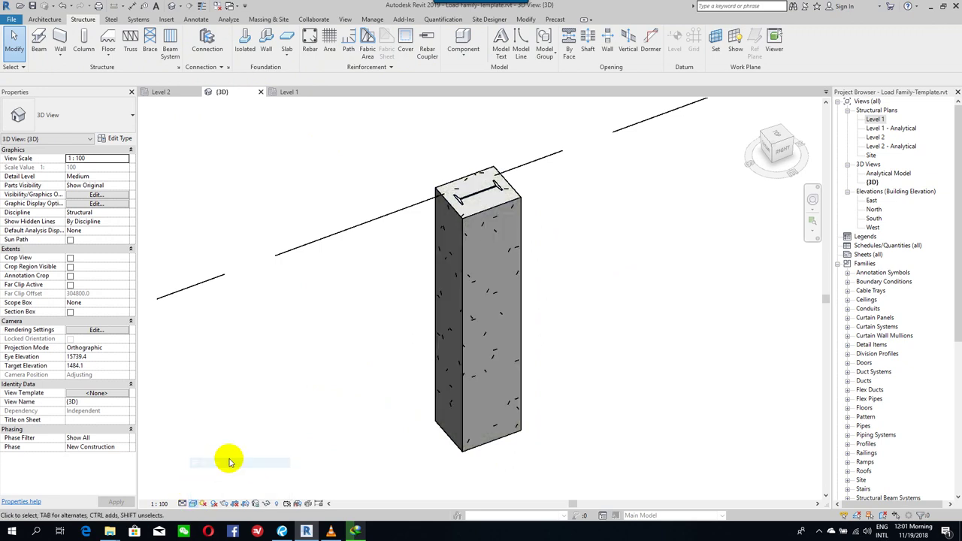
Move (MV) the S380X64 steel column to the right, beside the concrete column.
{"action": "left_click", "coordinate": [479, 195]}
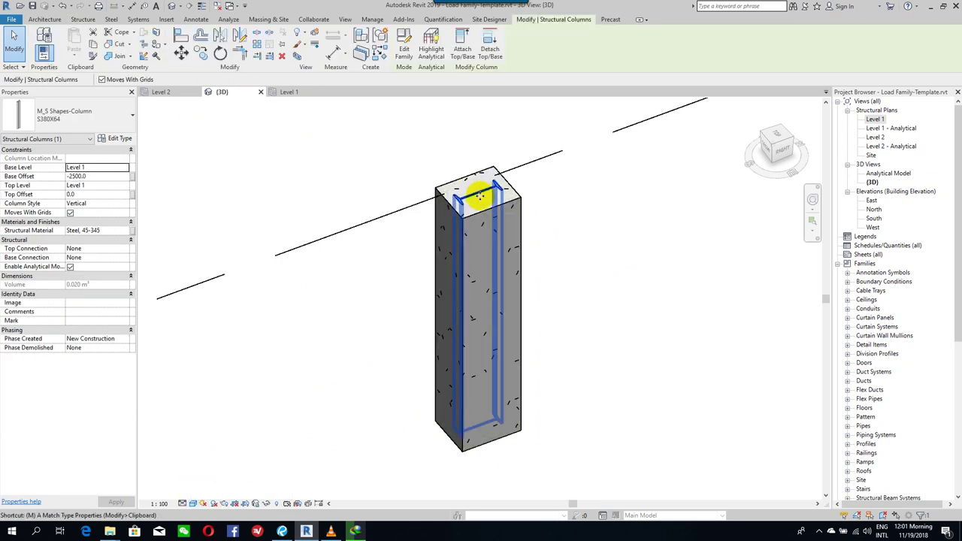
{"action": "key", "text": "m"}
{"action": "key", "text": "v"}
{"action": "left_click", "coordinate": [475, 189]}
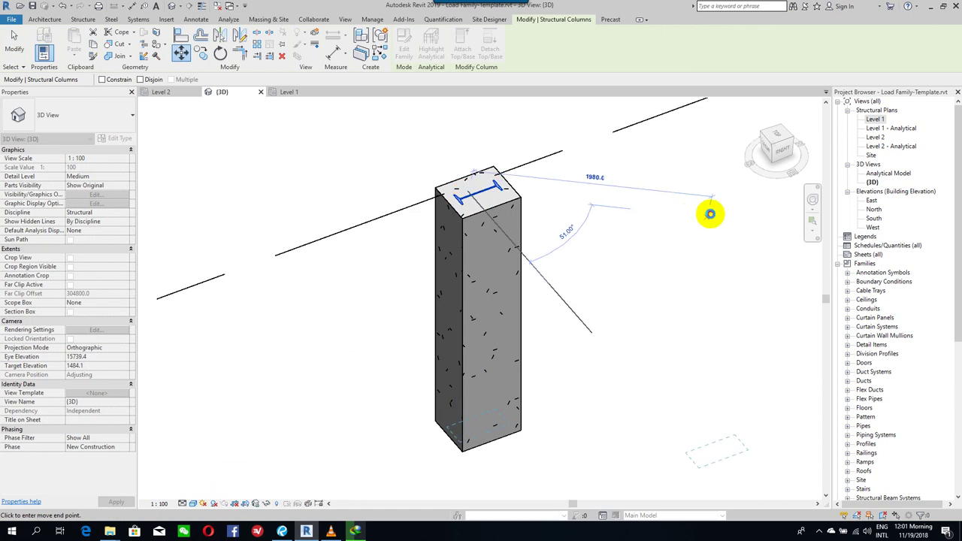
{"action": "left_click", "coordinate": [706, 208]}
{"action": "key", "text": "Escape"}
Center both columns in the 3D view and collapse the Structural Plans and Views (all) nodes.
{"action": "middle_click_drag", "start_coordinate": [586, 279], "coordinate": [388, 376]}
{"action": "scroll", "coordinate": [421, 323], "scroll_direction": "up", "scroll_amount": 2}
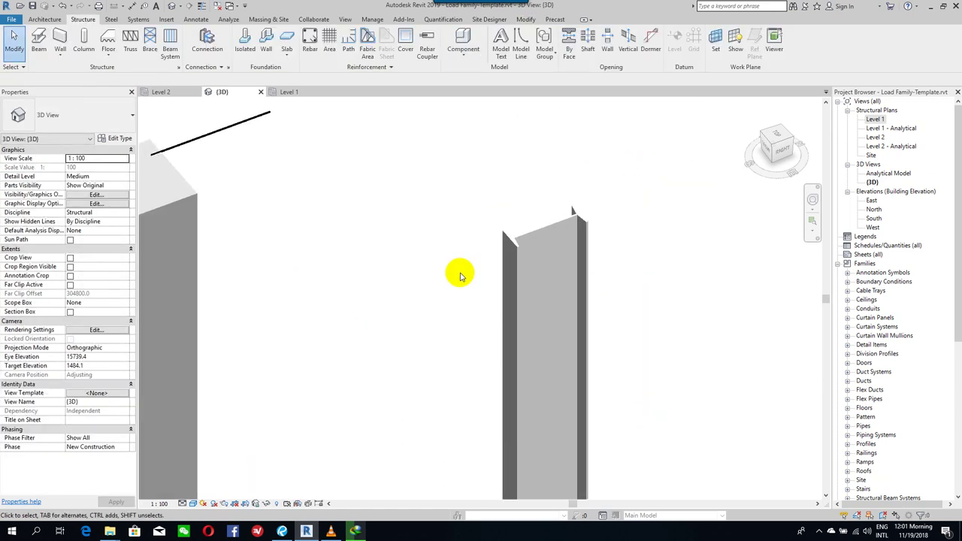
{"action": "scroll", "coordinate": [543, 226], "scroll_direction": "up", "scroll_amount": 2}
{"action": "scroll", "coordinate": [498, 316], "scroll_direction": "up", "scroll_amount": 2}
{"action": "scroll", "coordinate": [451, 330], "scroll_direction": "up", "scroll_amount": 2}
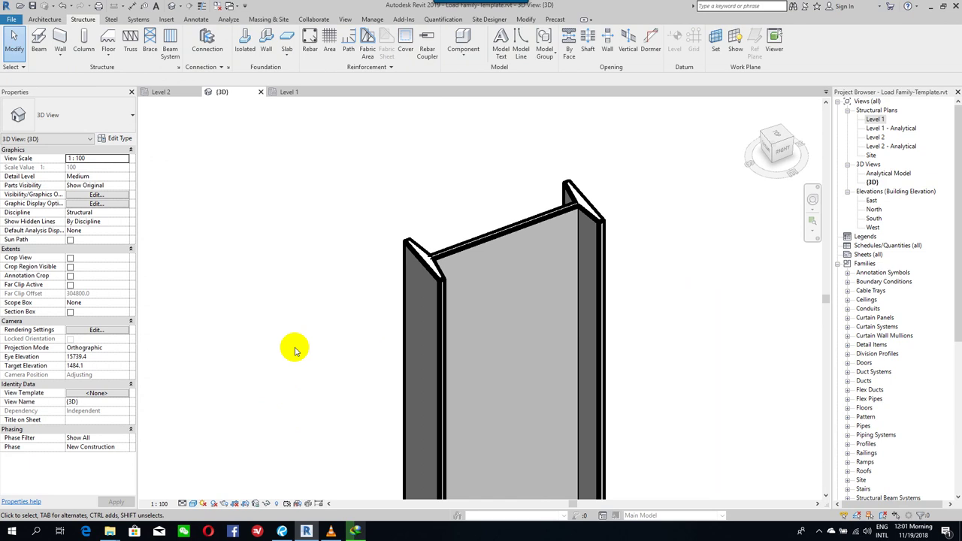
{"action": "scroll", "coordinate": [311, 337], "scroll_direction": "down", "scroll_amount": 2}
{"action": "scroll", "coordinate": [393, 247], "scroll_direction": "down", "scroll_amount": 2}
{"action": "scroll", "coordinate": [444, 241], "scroll_direction": "down", "scroll_amount": 2}
{"action": "scroll", "coordinate": [429, 314], "scroll_direction": "down", "scroll_amount": 1}
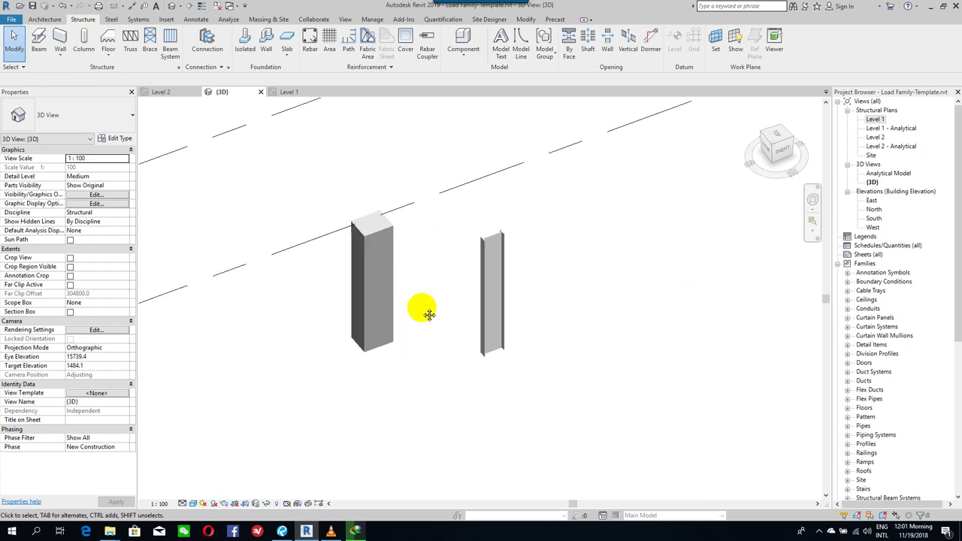
{"action": "middle_click_drag", "start_coordinate": [428, 314], "coordinate": [466, 317]}
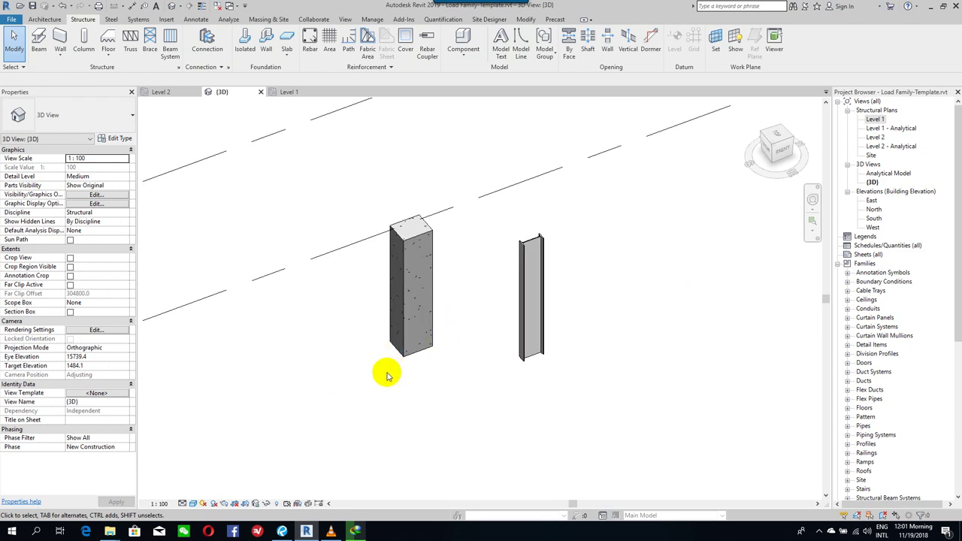
{"action": "left_click", "coordinate": [847, 111]}
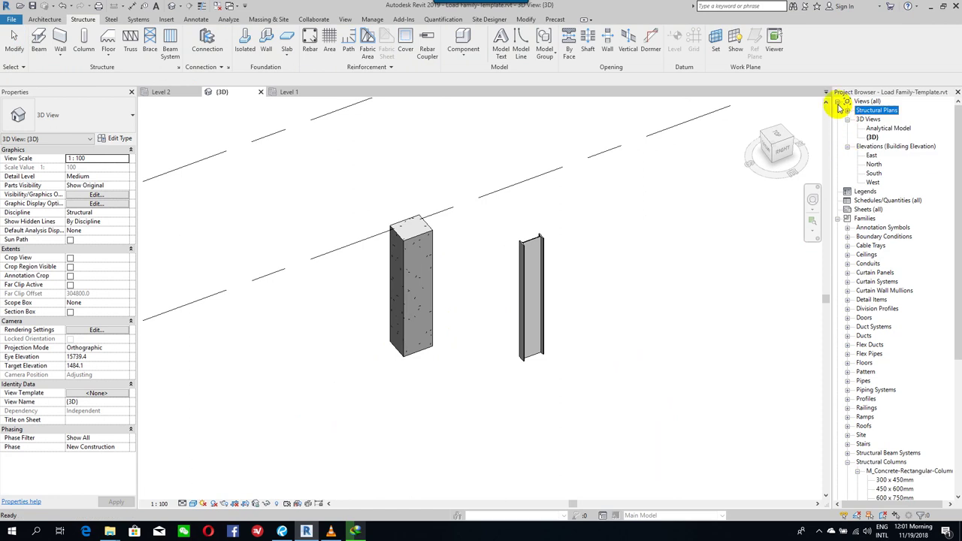
{"action": "left_click", "coordinate": [838, 102]}
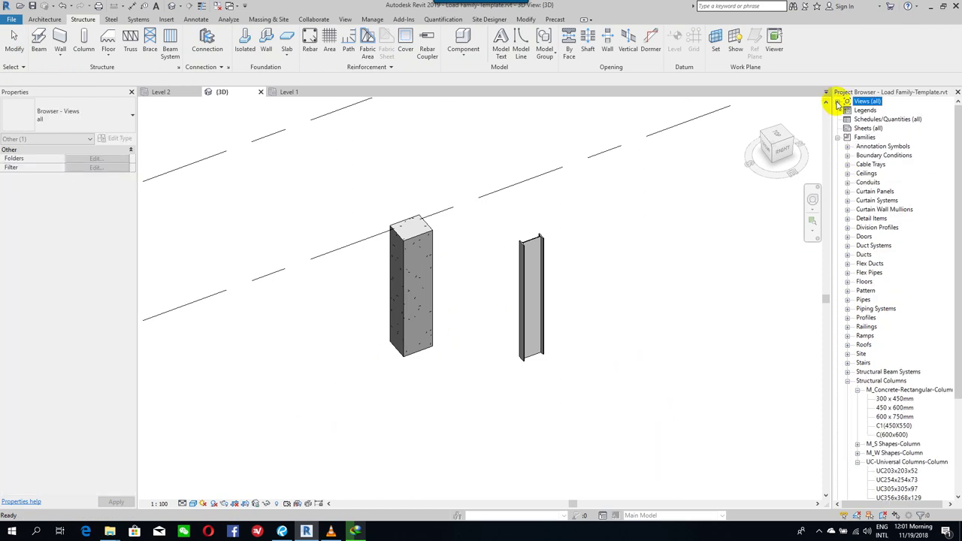
{"action": "left_click", "coordinate": [167, 21]}
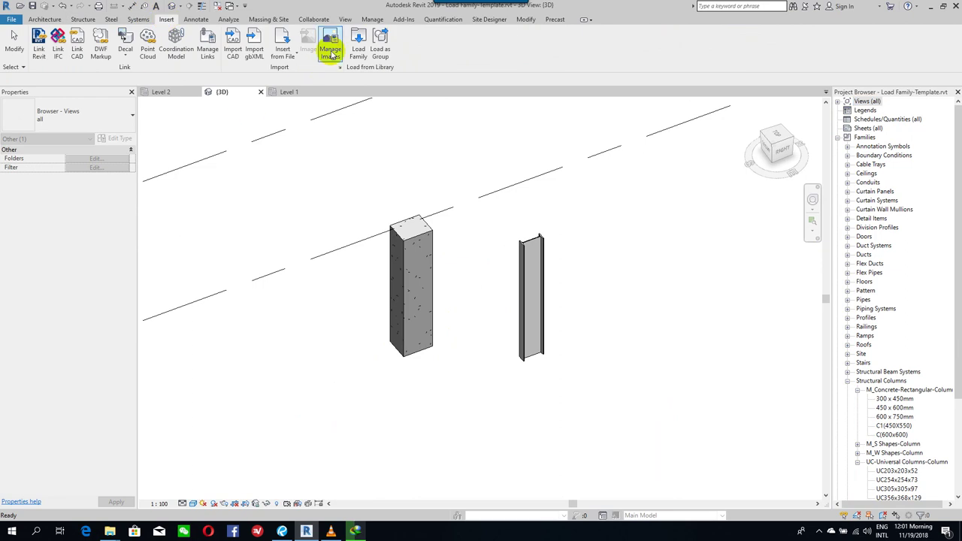
{"action": "left_click", "coordinate": [353, 45]}
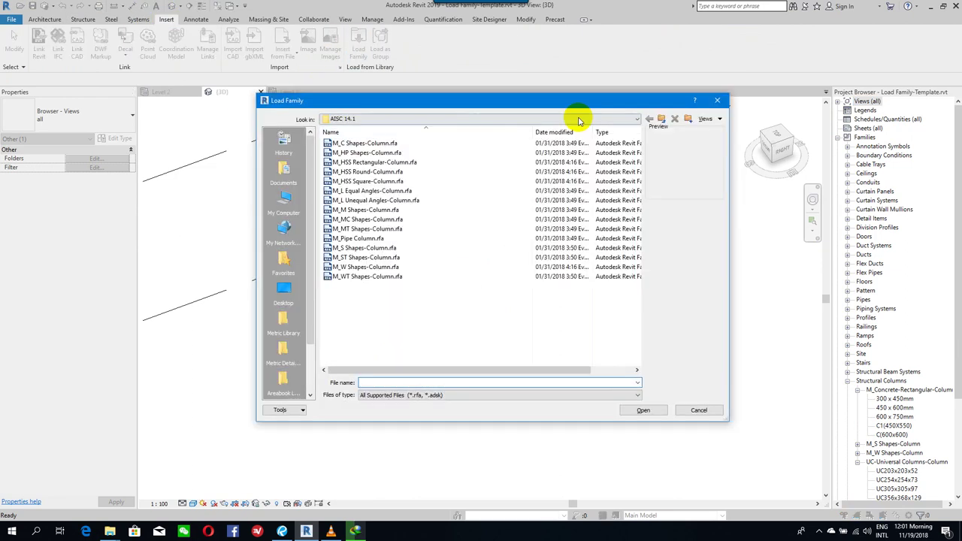
{"action": "left_click", "coordinate": [661, 118]}
{"action": "left_click", "coordinate": [661, 119]}
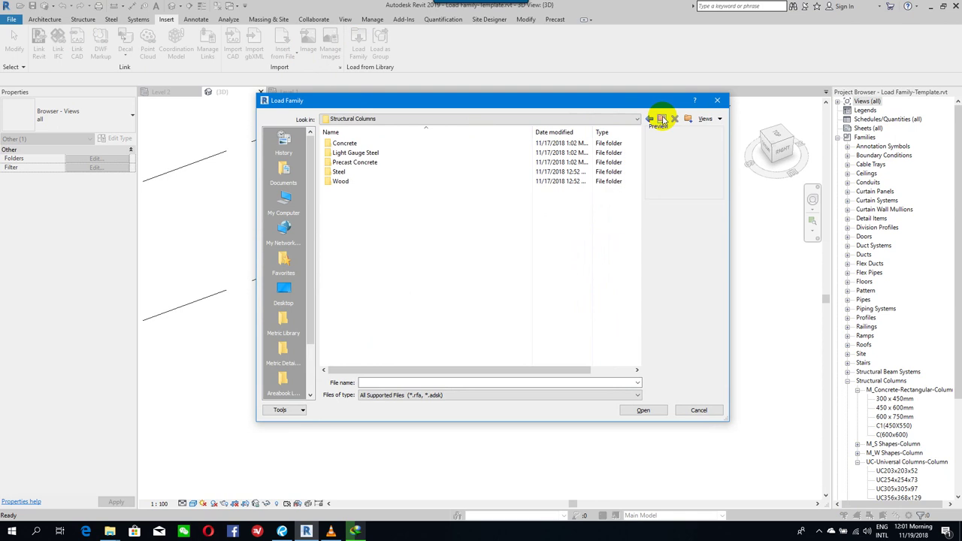
{"action": "left_click", "coordinate": [661, 118]}
{"action": "left_click", "coordinate": [662, 119]}
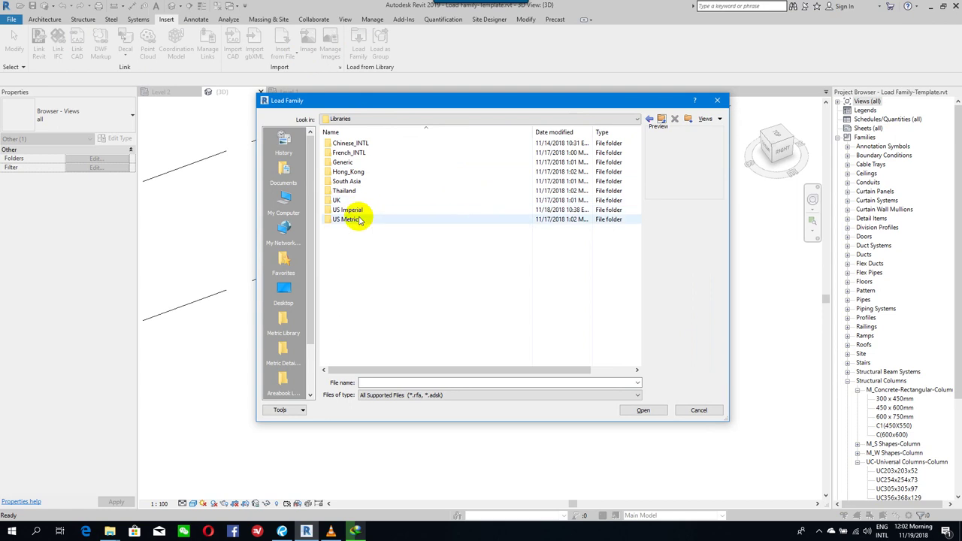
{"action": "left_click", "coordinate": [697, 410]}
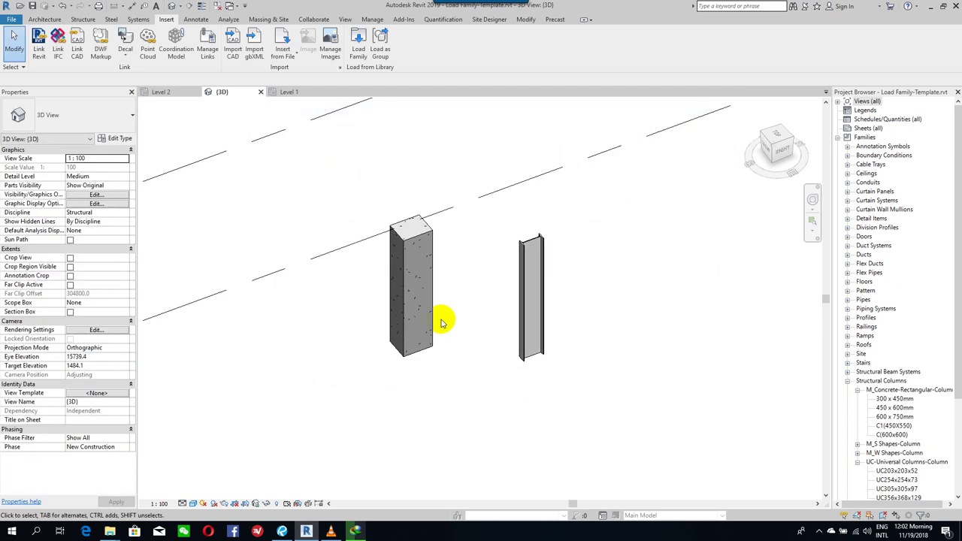
Hide the US Metric folder window, then window-select both columns and clear the selection.
{"action": "scroll", "coordinate": [465, 285], "scroll_direction": "up", "scroll_amount": 2}
{"action": "scroll", "coordinate": [500, 232], "scroll_direction": "up", "scroll_amount": 1}
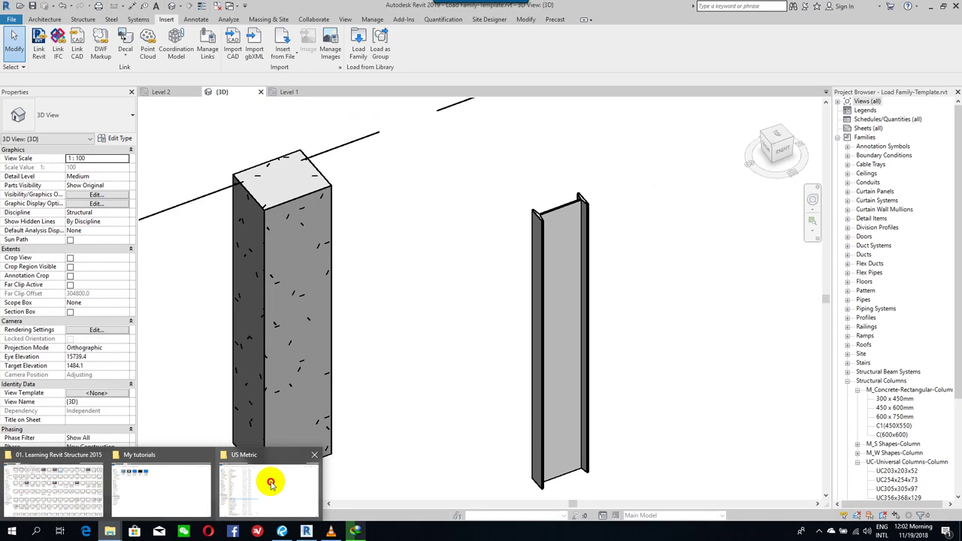
{"action": "left_click", "coordinate": [268, 481]}
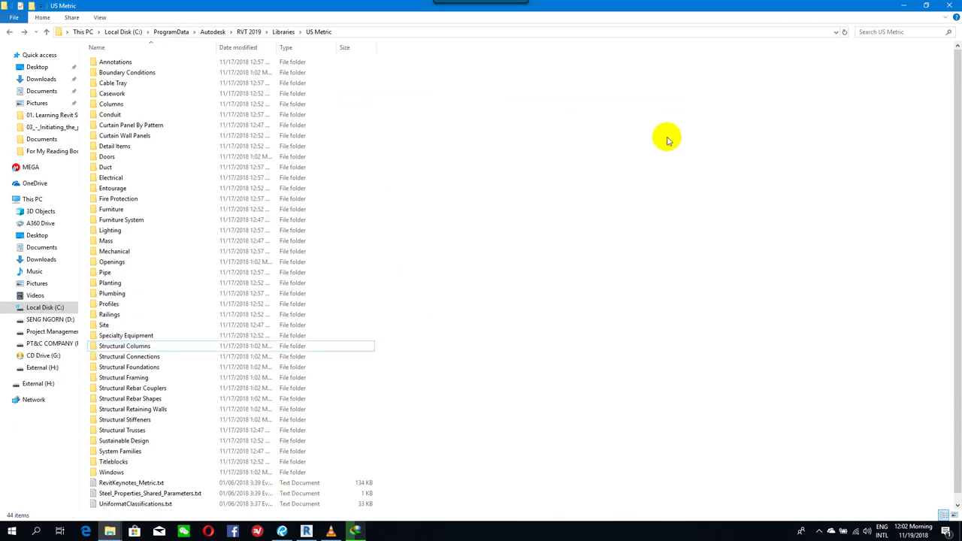
{"action": "left_click", "coordinate": [950, 5]}
{"action": "scroll", "coordinate": [480, 225], "scroll_direction": "down", "scroll_amount": 2}
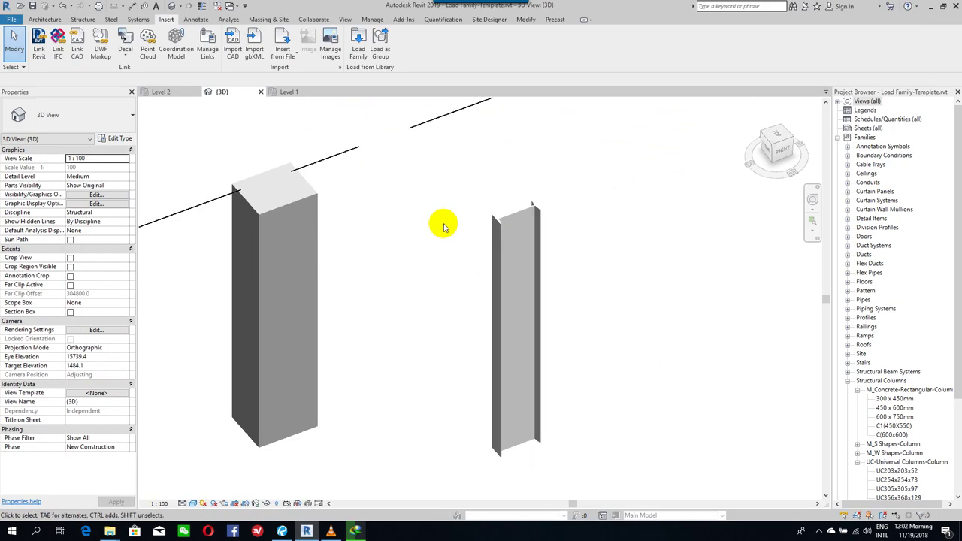
{"action": "scroll", "coordinate": [440, 225], "scroll_direction": "down", "scroll_amount": 1}
{"action": "mouse_move", "coordinate": [232, 152]}
{"action": "left_mouse_down"}
{"action": "mouse_move", "coordinate": [333, 271]}
{"action": "mouse_move", "coordinate": [558, 402]}
{"action": "left_mouse_up"}
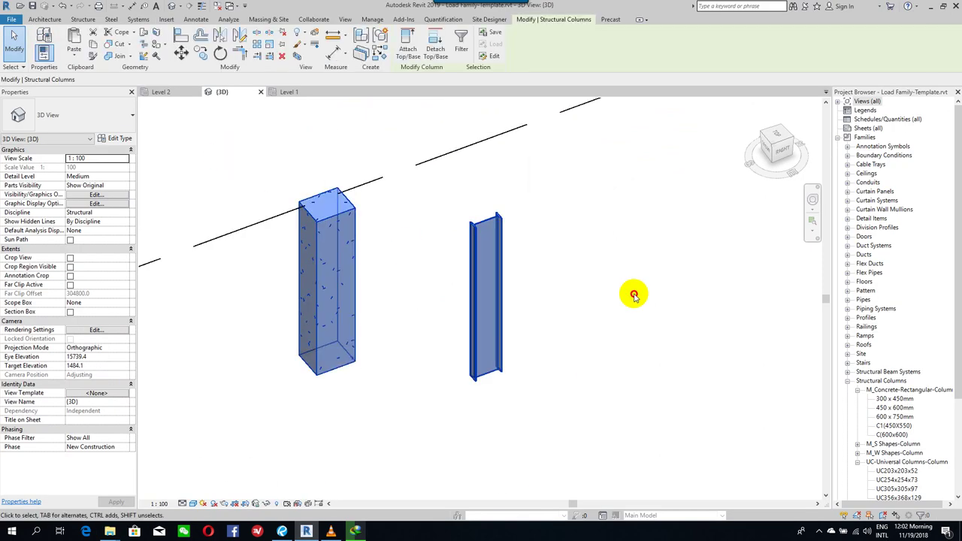
{"action": "key", "text": "Escape"}
Collapse the Structural Columns family list and minimize Revit.
{"action": "left_click", "coordinate": [848, 381]}
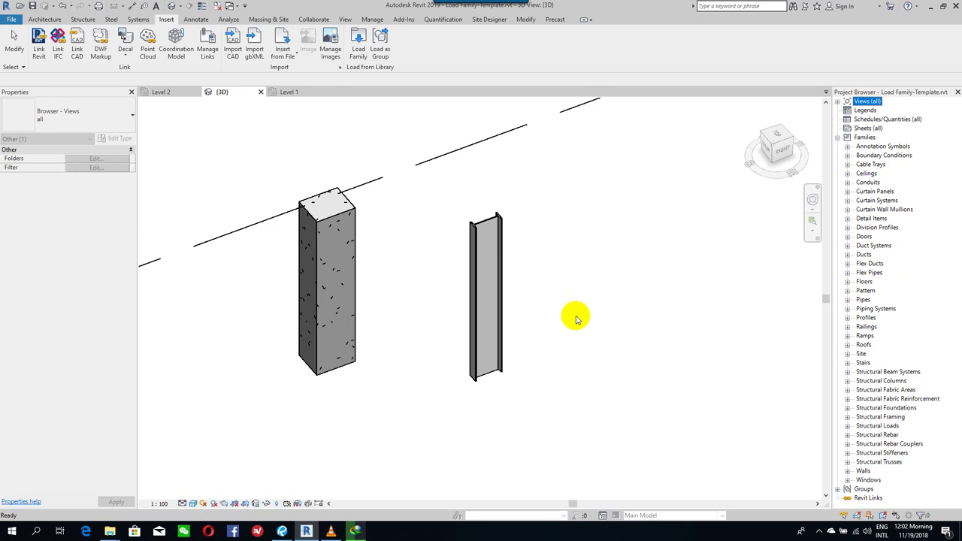
{"action": "left_click", "coordinate": [635, 256]}
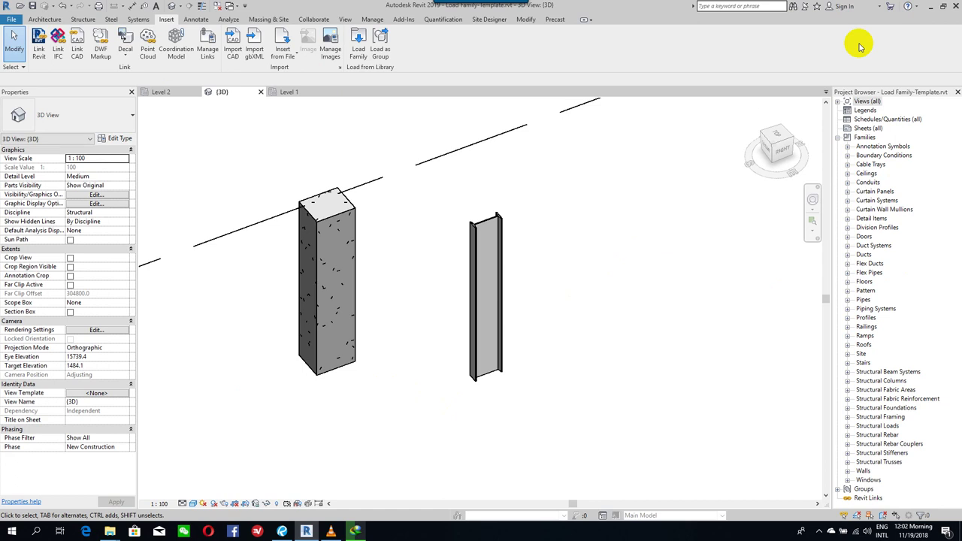
{"action": "left_click", "coordinate": [930, 8]}
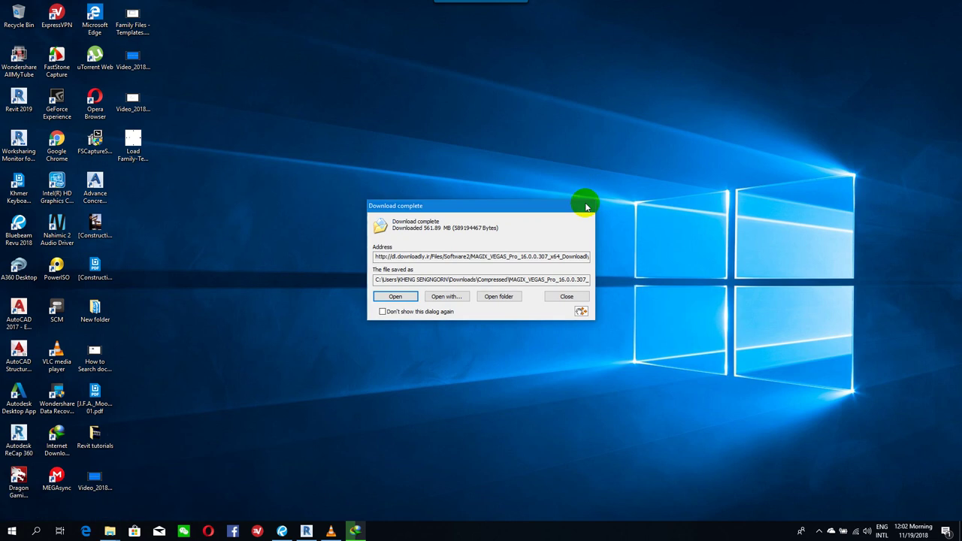
Open File Explorer and browse C:\ProgramData\Autodesk into the RVT 2019 folder.
{"action": "left_click", "coordinate": [583, 205]}
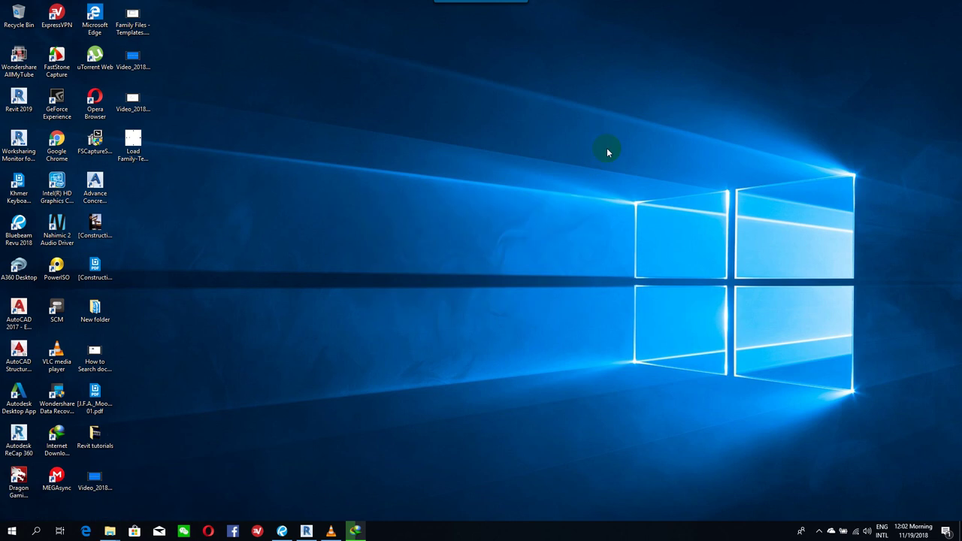
{"action": "key", "text": "super+e"}
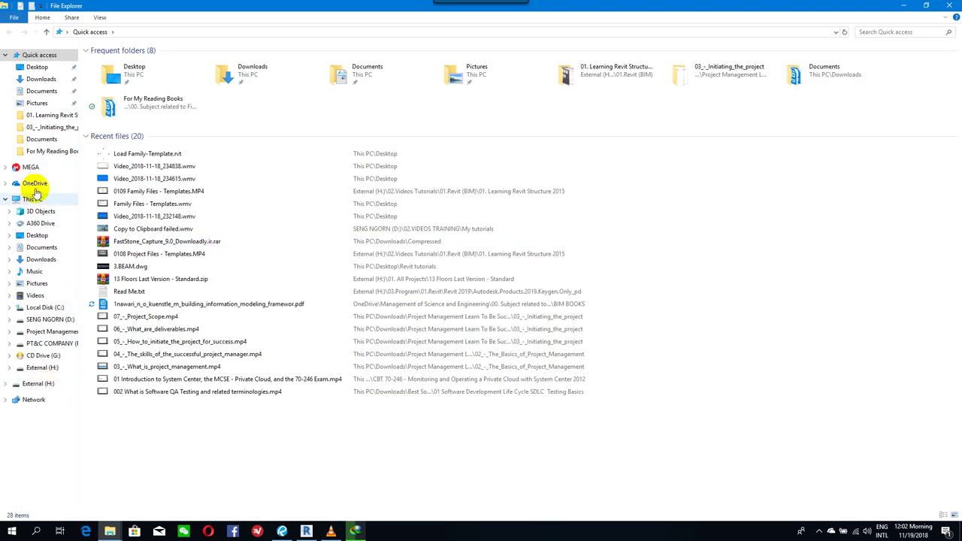
{"action": "left_click", "coordinate": [33, 309]}
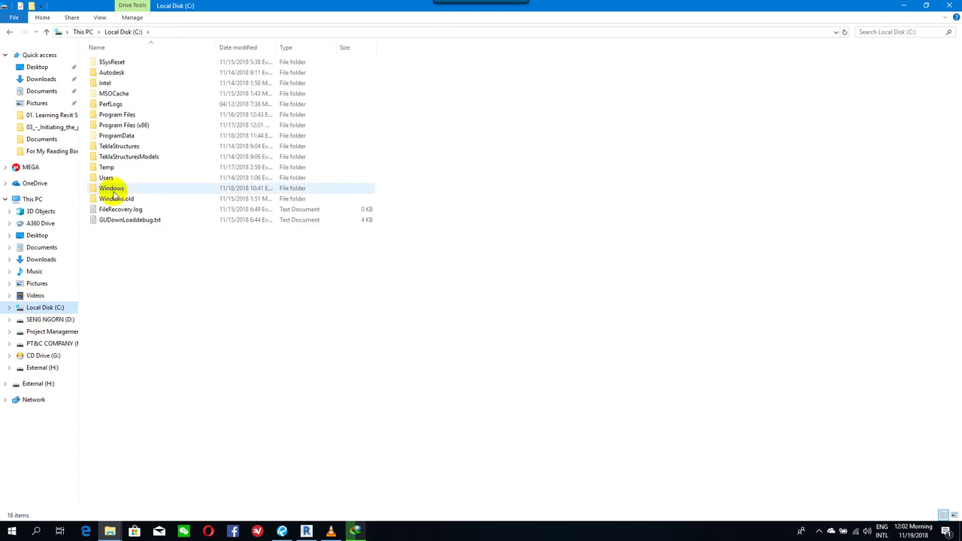
{"action": "double_click", "coordinate": [136, 137]}
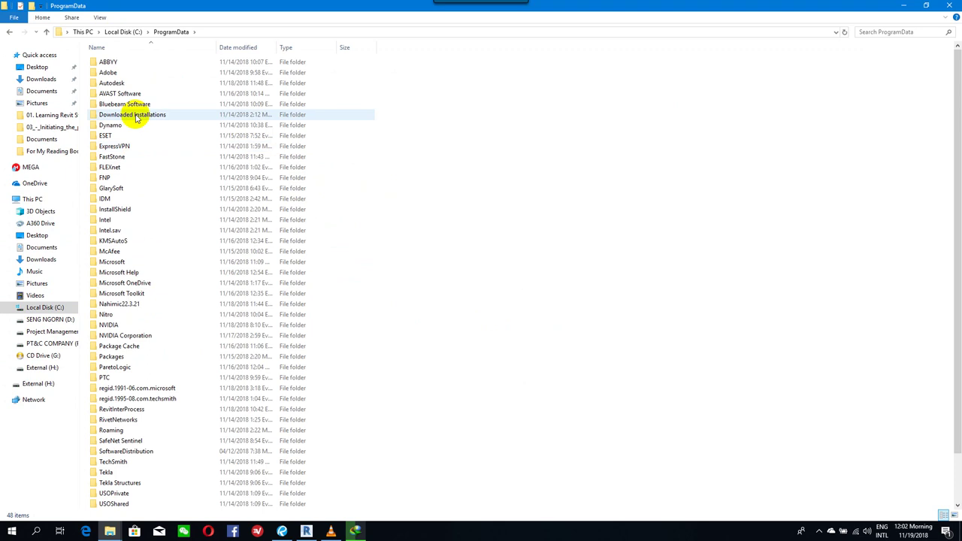
{"action": "double_click", "coordinate": [132, 84]}
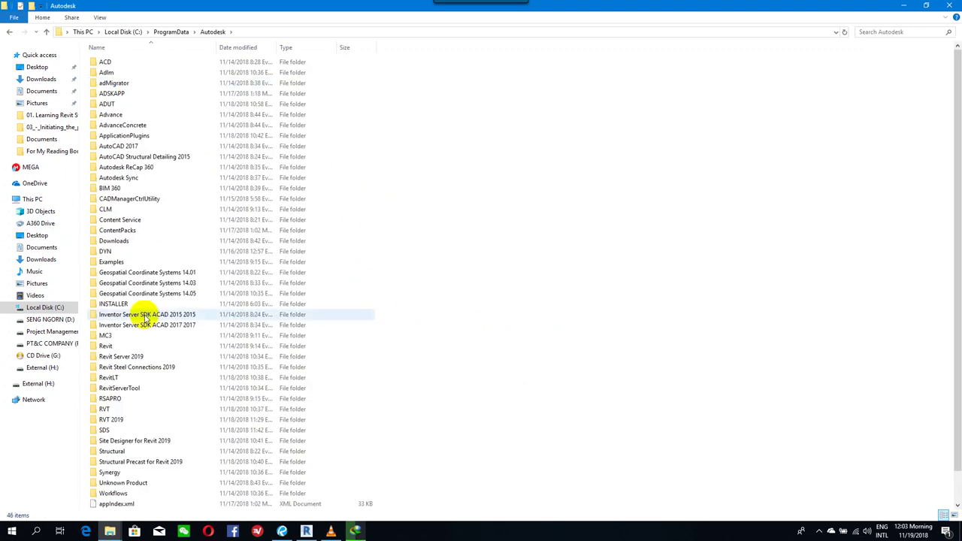
{"action": "scroll", "coordinate": [125, 421], "scroll_direction": "down", "scroll_amount": 1}
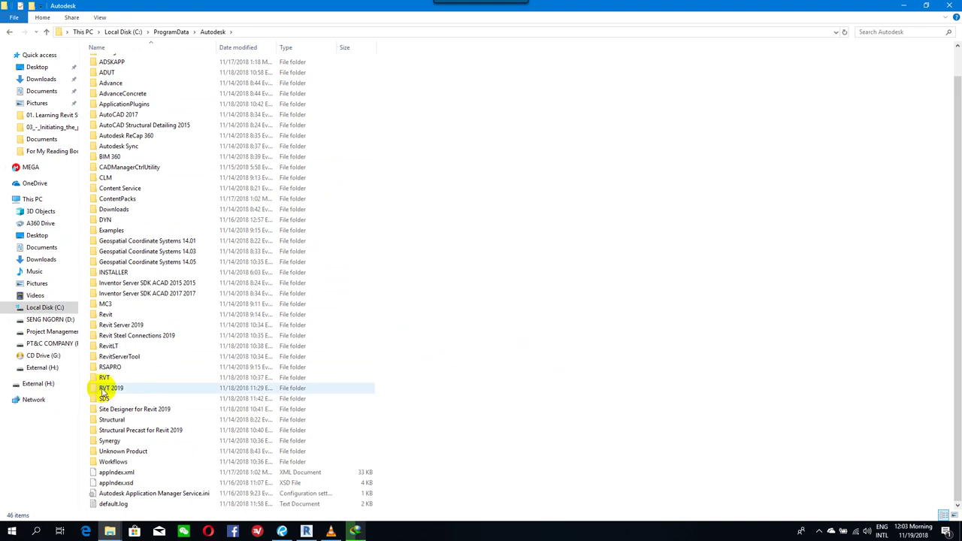
{"action": "mouse_move", "coordinate": [113, 388]}
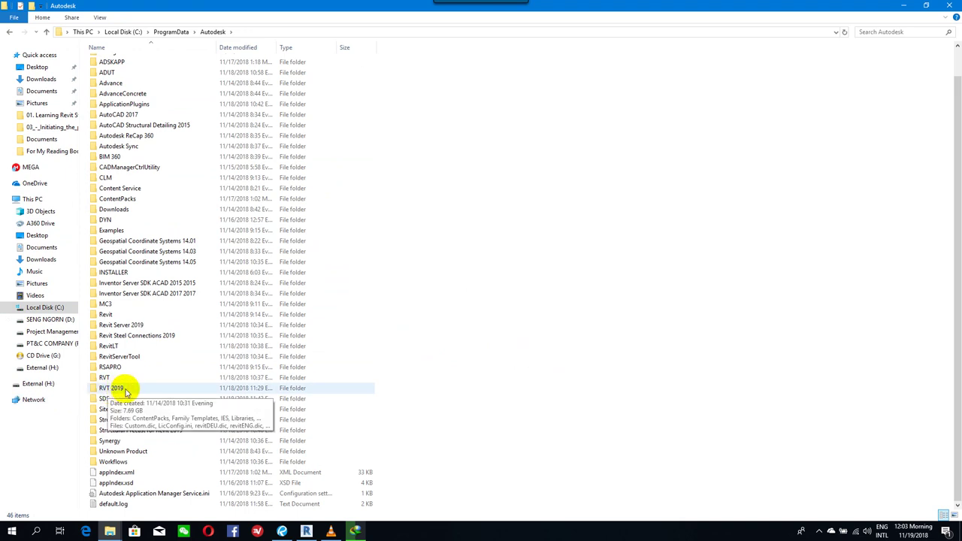
{"action": "double_click", "coordinate": [125, 390]}
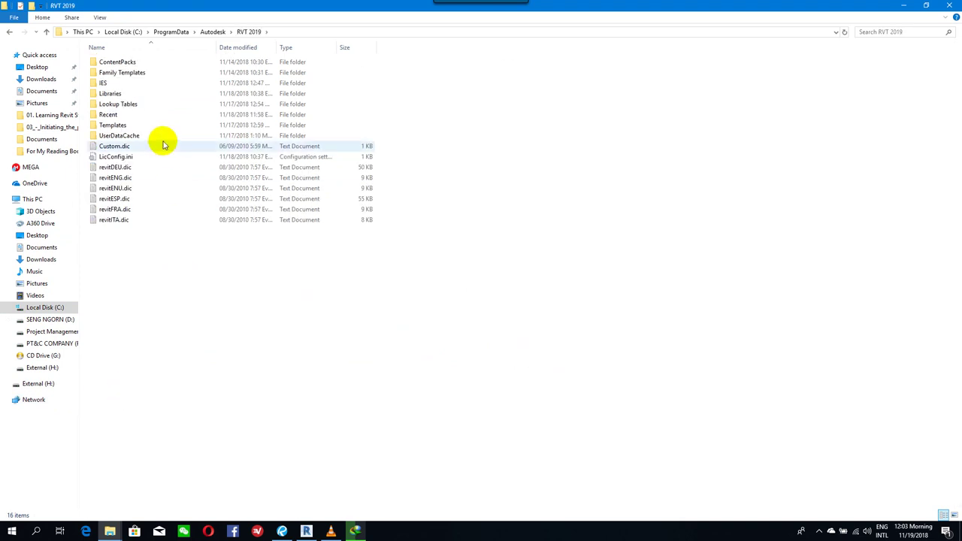
Open Libraries > US Metric > Structural Columns > Concrete, showing its five column families.
{"action": "double_click", "coordinate": [174, 98]}
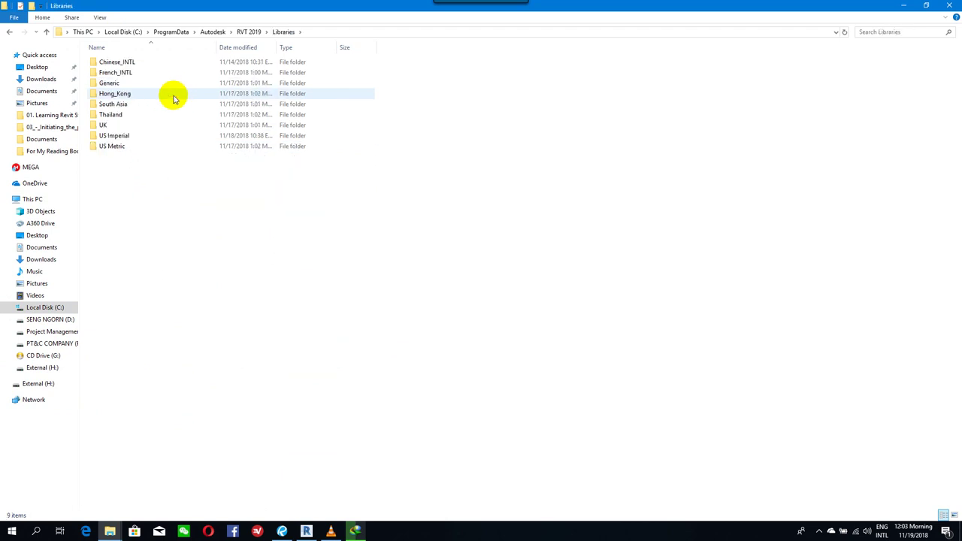
{"action": "left_click_drag", "start_coordinate": [183, 197], "coordinate": [135, 43]}
{"action": "left_click", "coordinate": [213, 230]}
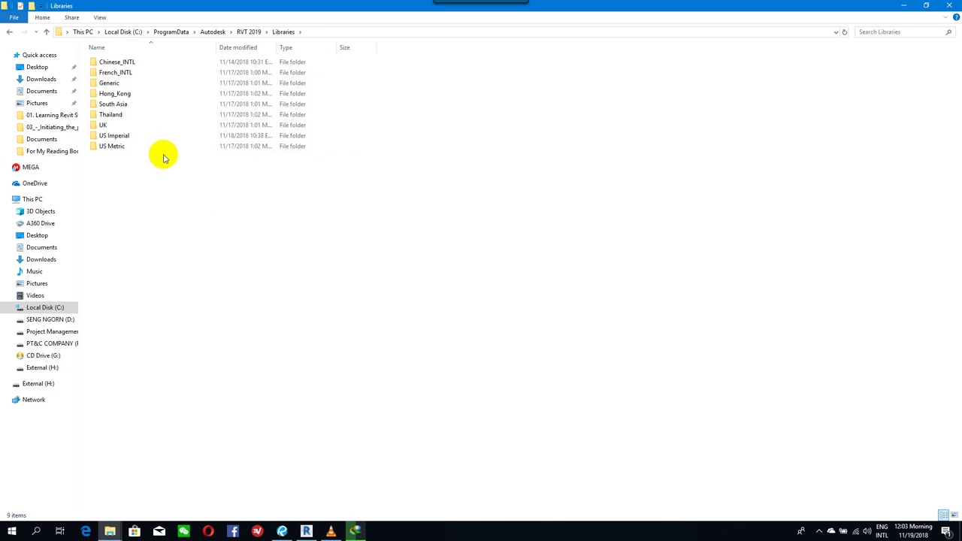
{"action": "double_click", "coordinate": [152, 145]}
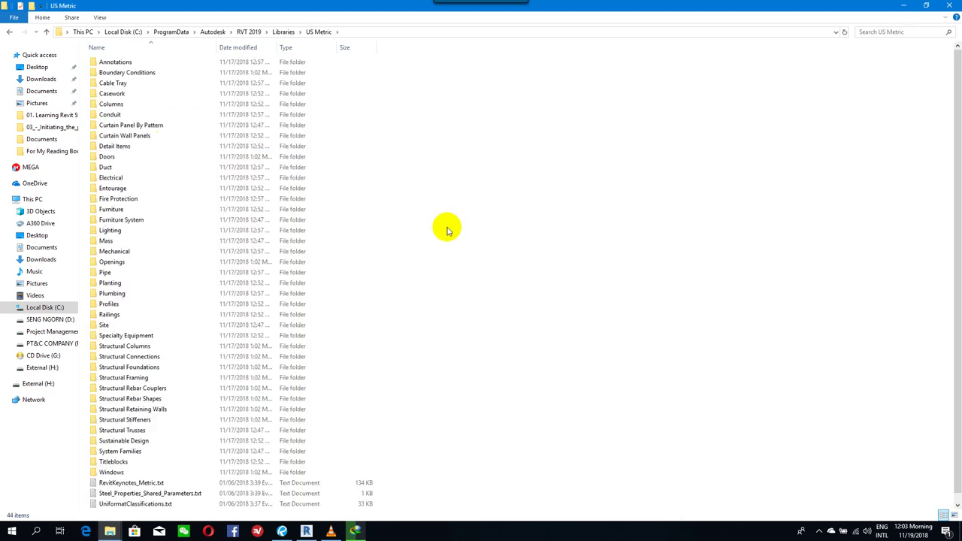
{"action": "scroll", "coordinate": [488, 295], "scroll_direction": "down", "scroll_amount": 1}
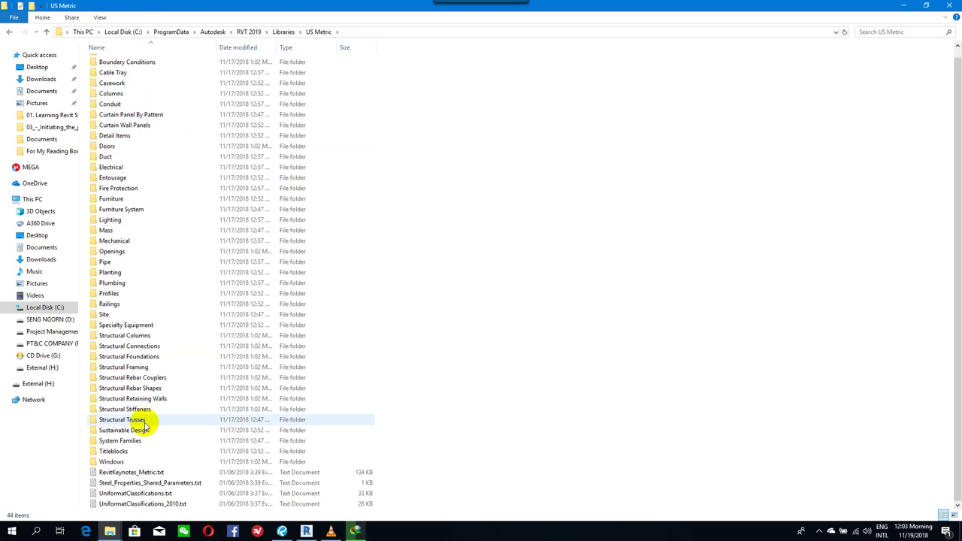
{"action": "double_click", "coordinate": [135, 336]}
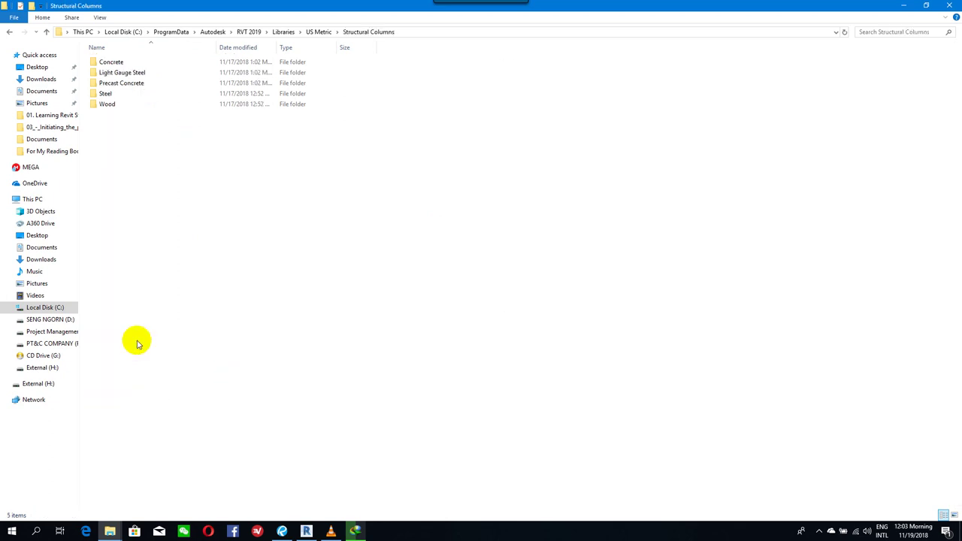
{"action": "double_click", "coordinate": [113, 64]}
{"action": "left_click_drag", "start_coordinate": [148, 169], "coordinate": [108, 58]}
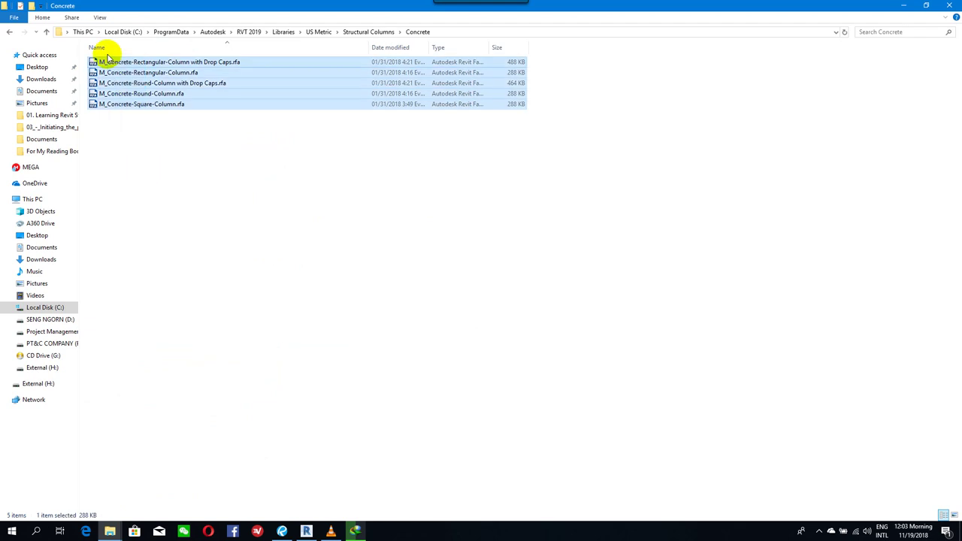
{"action": "left_click", "coordinate": [182, 154]}
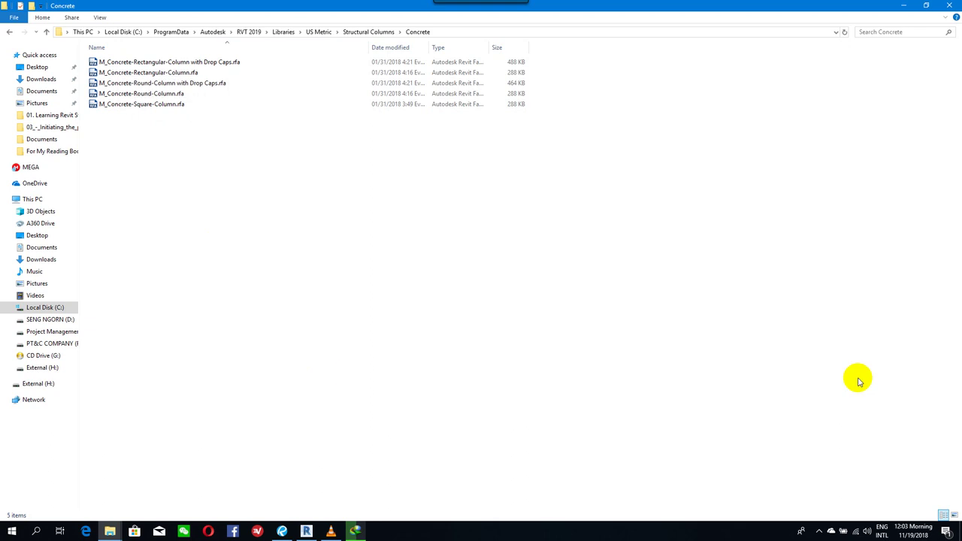
Minimize File Explorer, restore Revit, and frame both columns in the 3D view.
{"action": "left_click", "coordinate": [902, 6]}
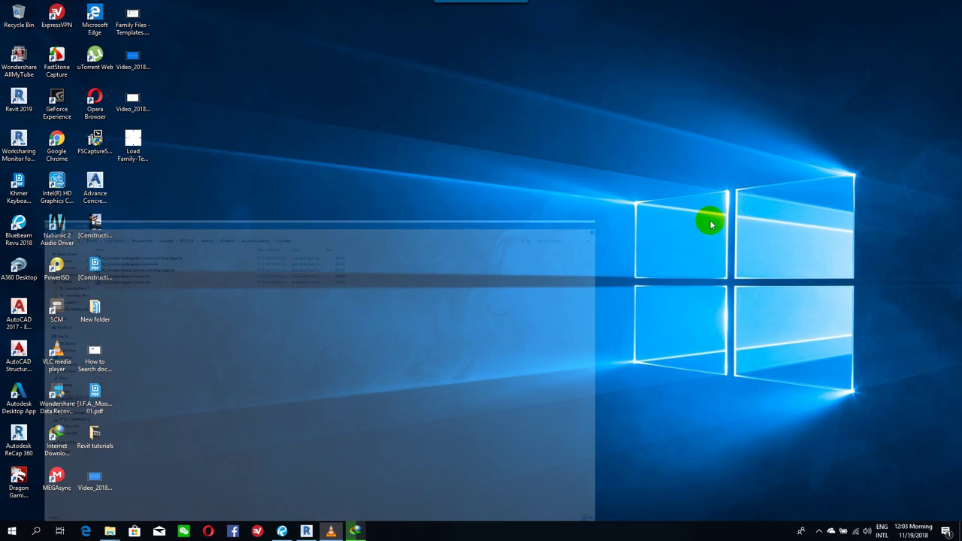
{"action": "left_click", "coordinate": [308, 532]}
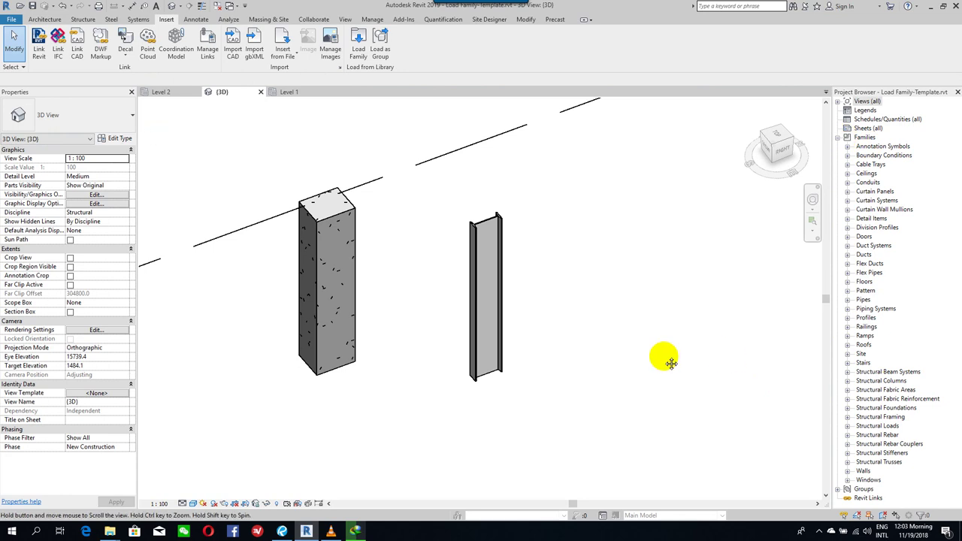
{"action": "middle_click_drag", "start_coordinate": [666, 359], "coordinate": [690, 359]}
{"action": "scroll", "coordinate": [680, 384], "scroll_direction": "down", "scroll_amount": 1}
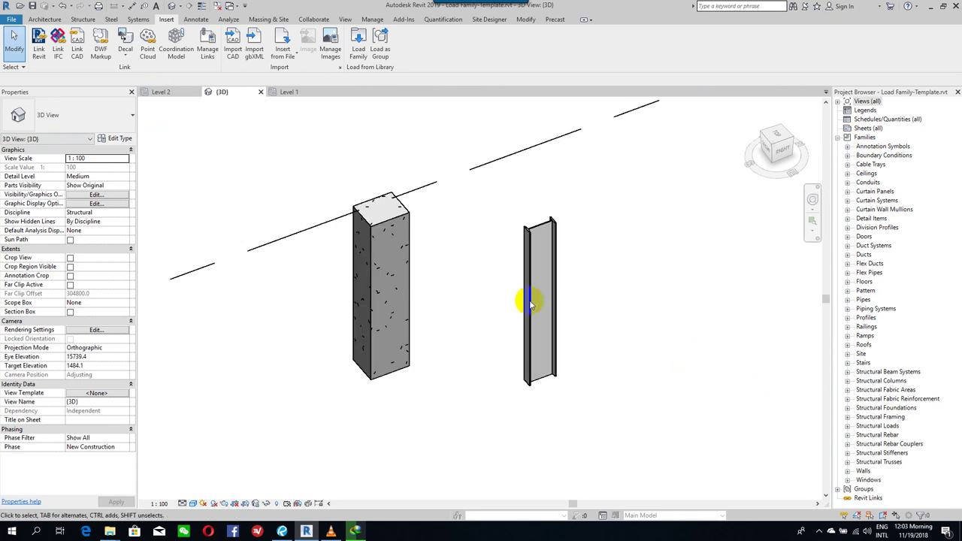
{"action": "scroll", "coordinate": [420, 284], "scroll_direction": "up", "scroll_amount": 2}
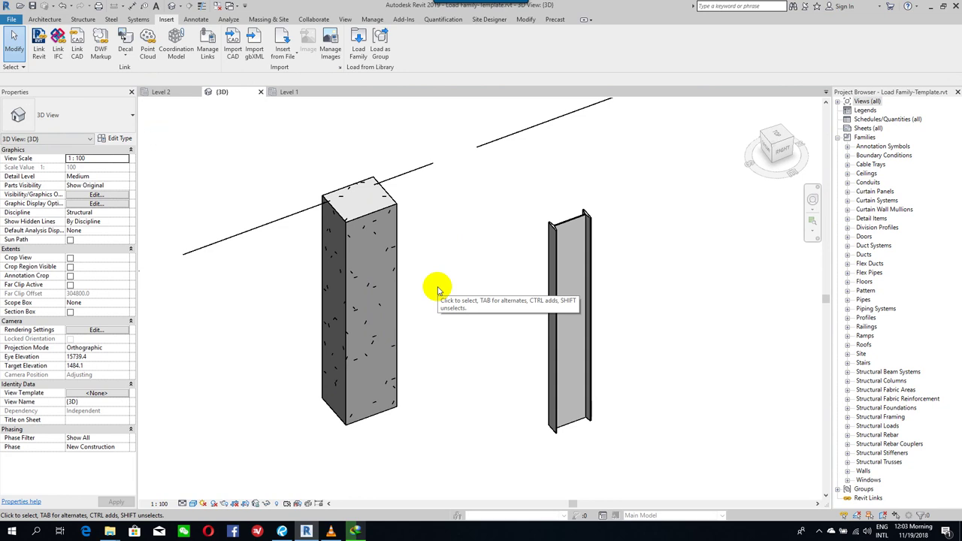